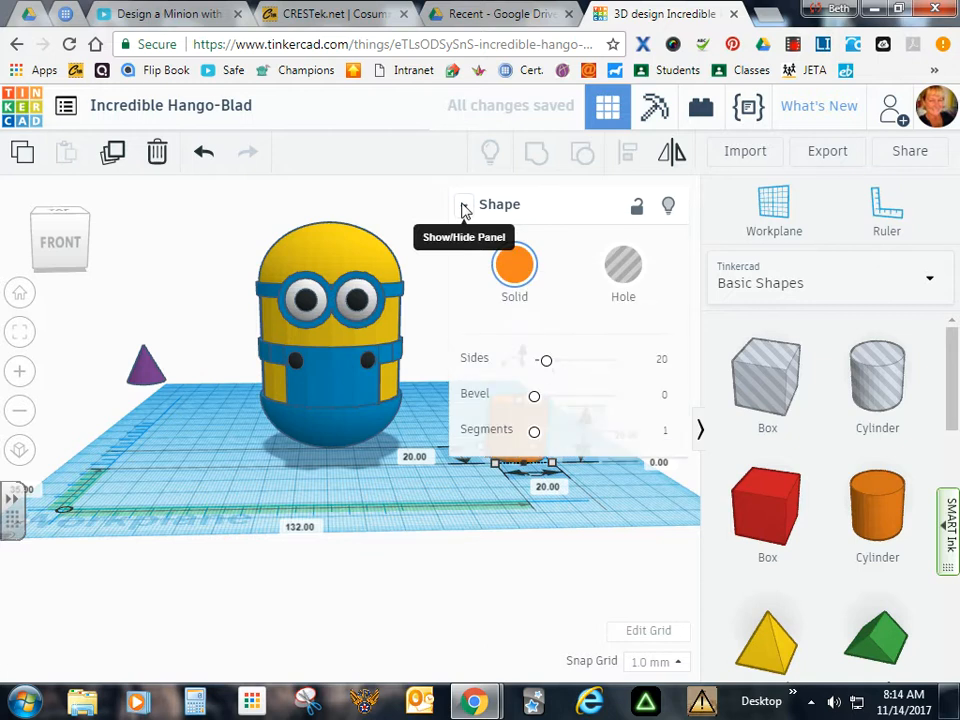
Step: Colour the selected cylinder blue to match the minion's overalls
{"action": "left_click", "coordinate": [516, 262]}
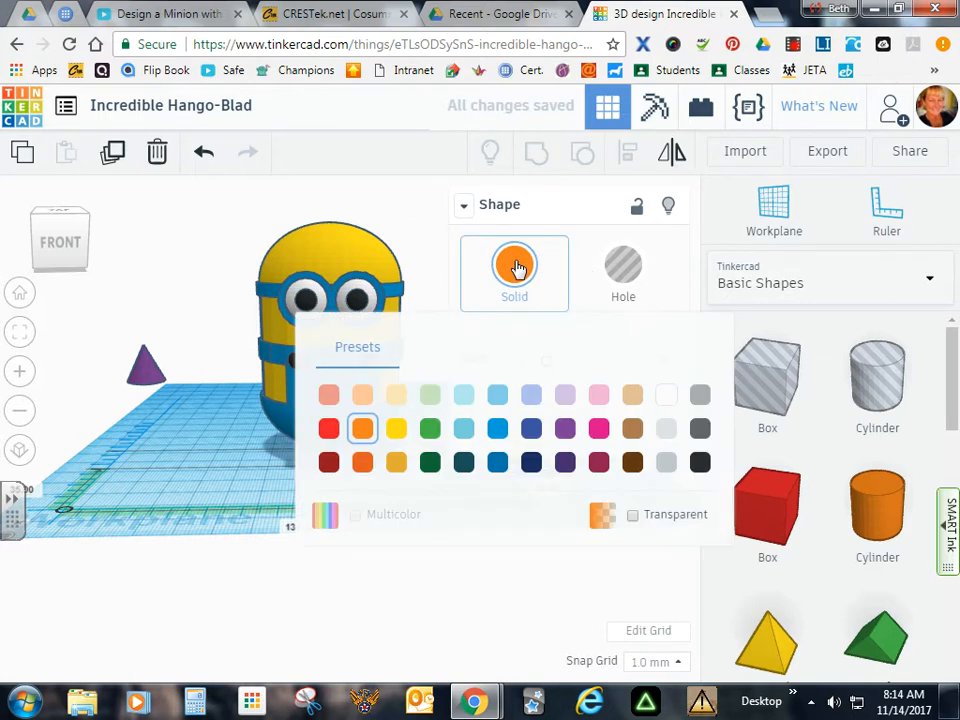
{"action": "left_click", "coordinate": [497, 428]}
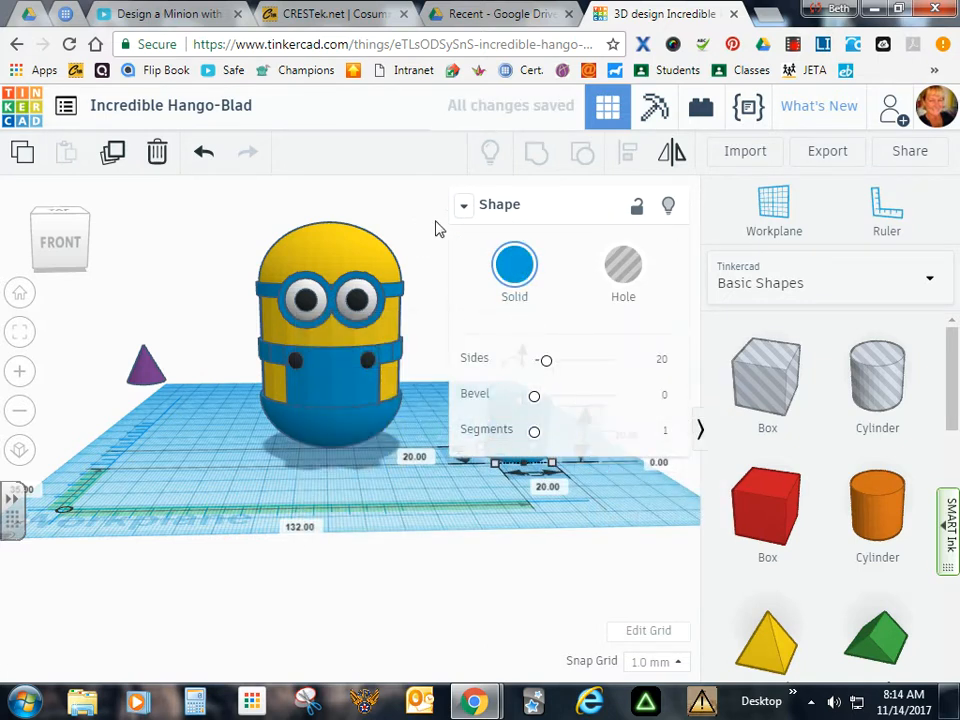
{"action": "left_click", "coordinate": [465, 207]}
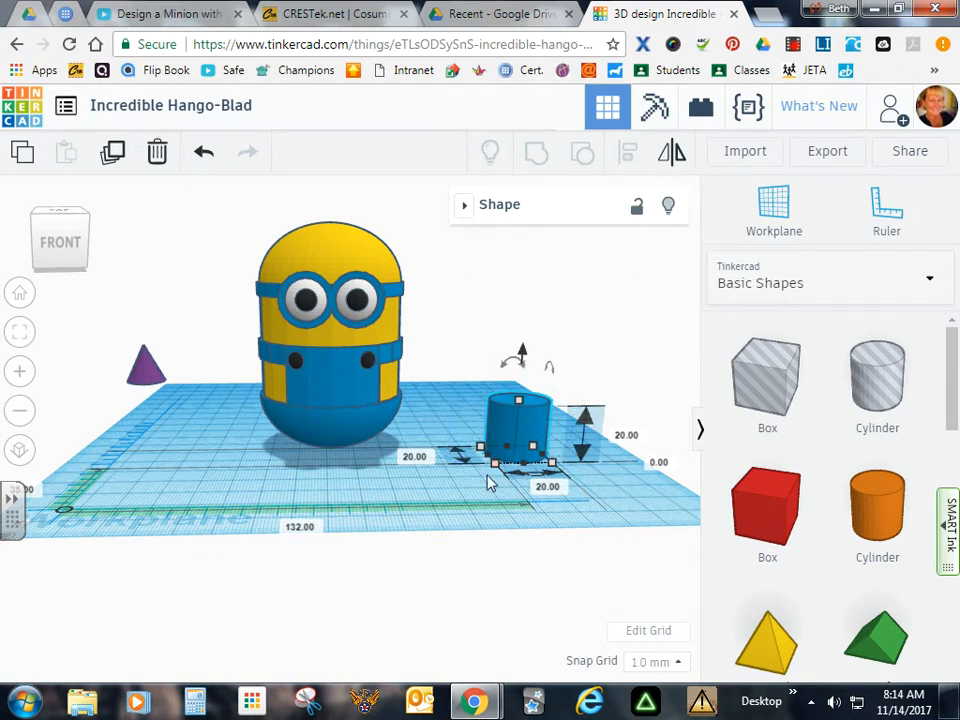
Step: Resize the blue cylinder to 8.75 mm in both length and width and stretch it to a height of 28 mm
{"action": "left_click", "coordinate": [426, 456]}
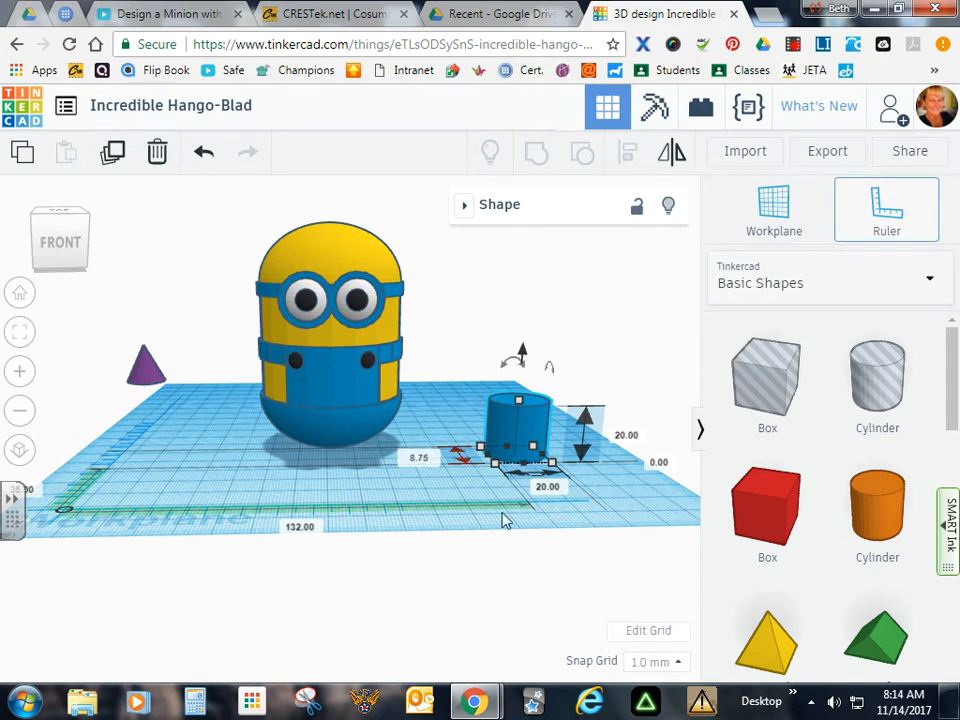
{"action": "left_click", "coordinate": [547, 486]}
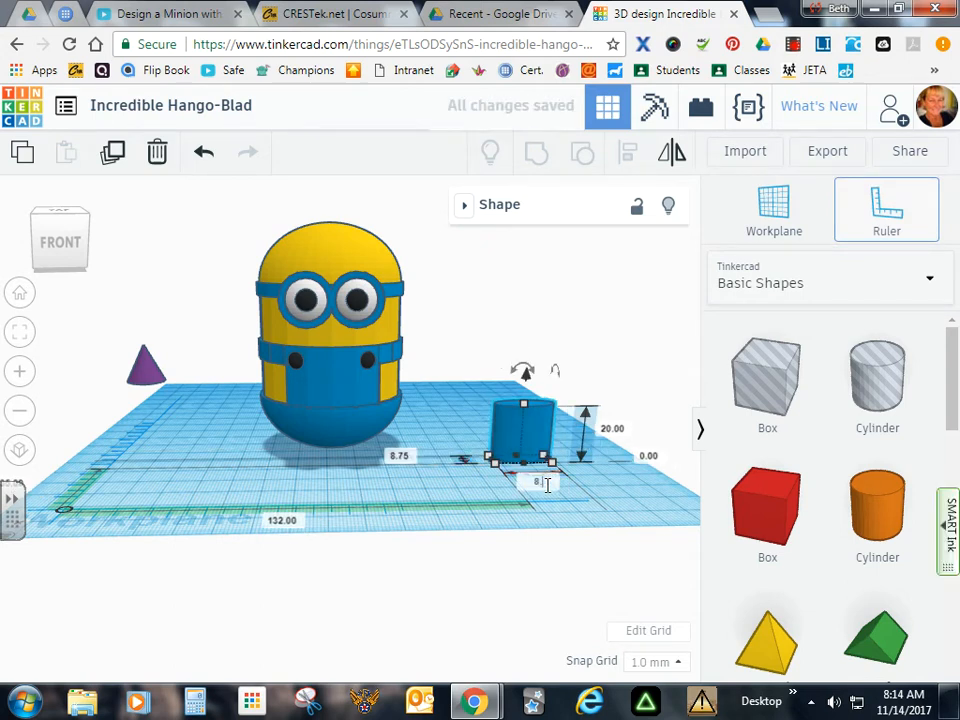
{"action": "key", "text": "Return"}
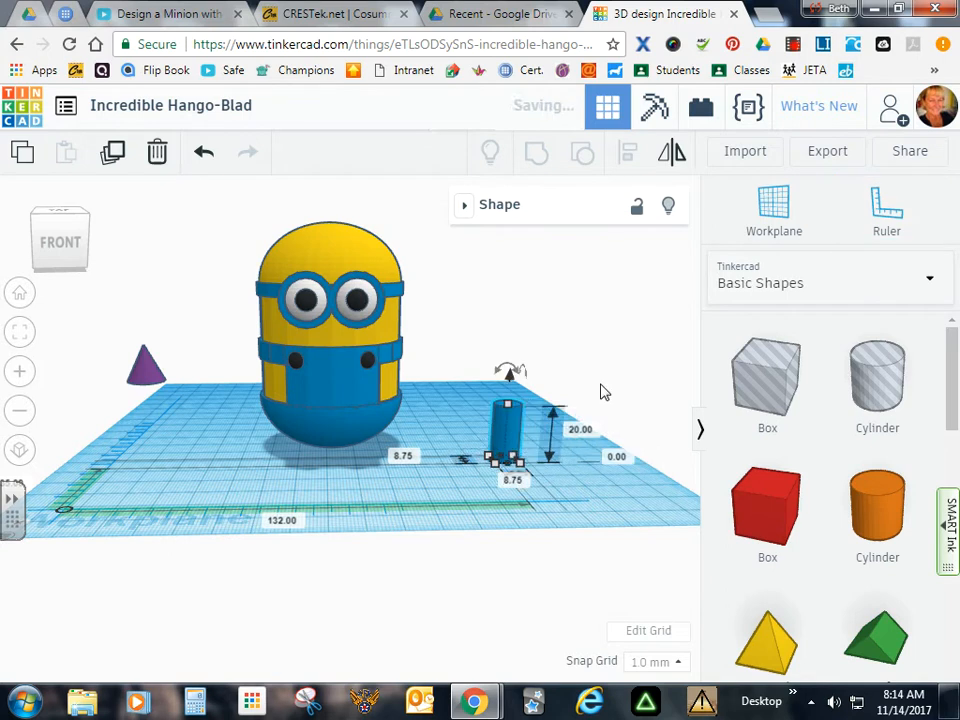
{"action": "left_click_drag", "start_coordinate": [509, 410], "coordinate": [511, 390]}
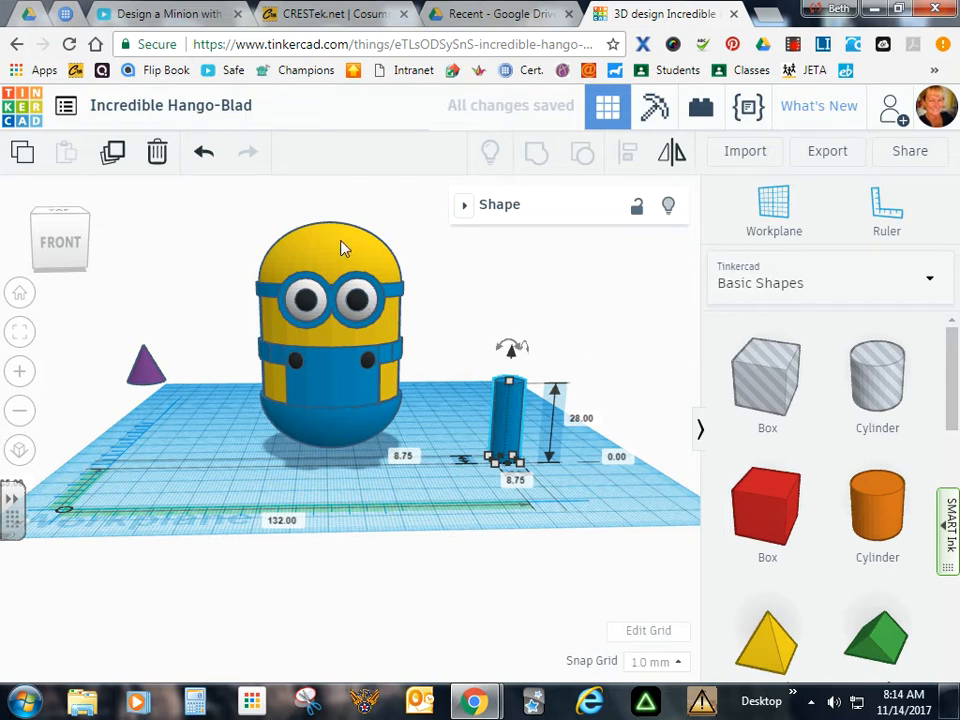
Step: Raise the minion body 16 mm above the workplane
{"action": "right_click_drag", "start_coordinate": [343, 246], "coordinate": [490, 338]}
{"action": "left_click", "coordinate": [365, 308]}
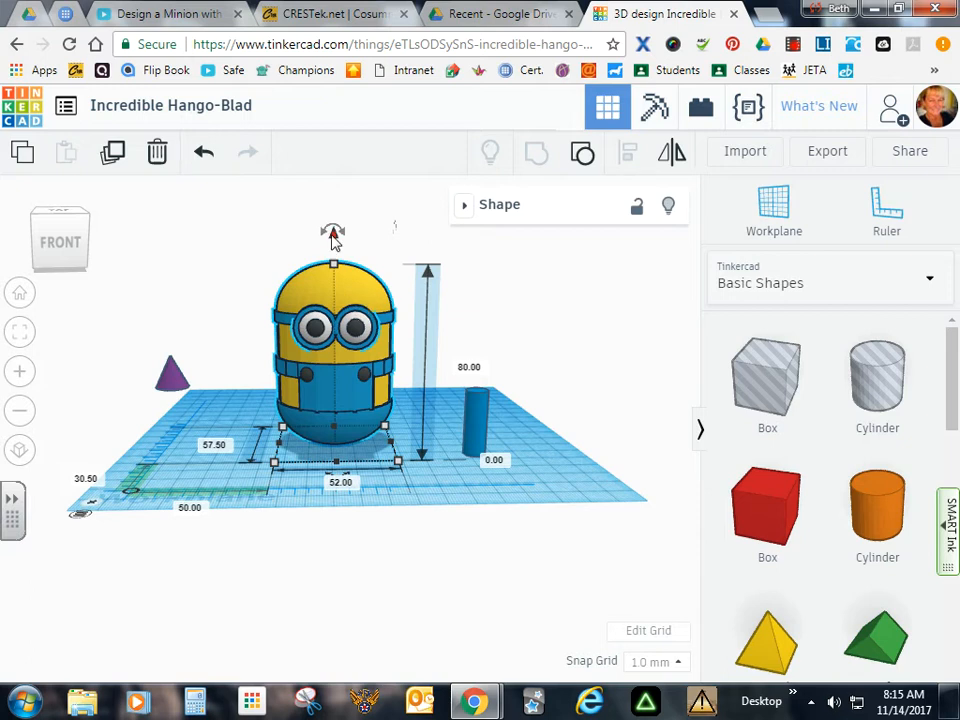
{"action": "left_click_drag", "start_coordinate": [333, 236], "coordinate": [336, 194]}
{"action": "right_click_drag", "start_coordinate": [537, 455], "coordinate": [533, 440]}
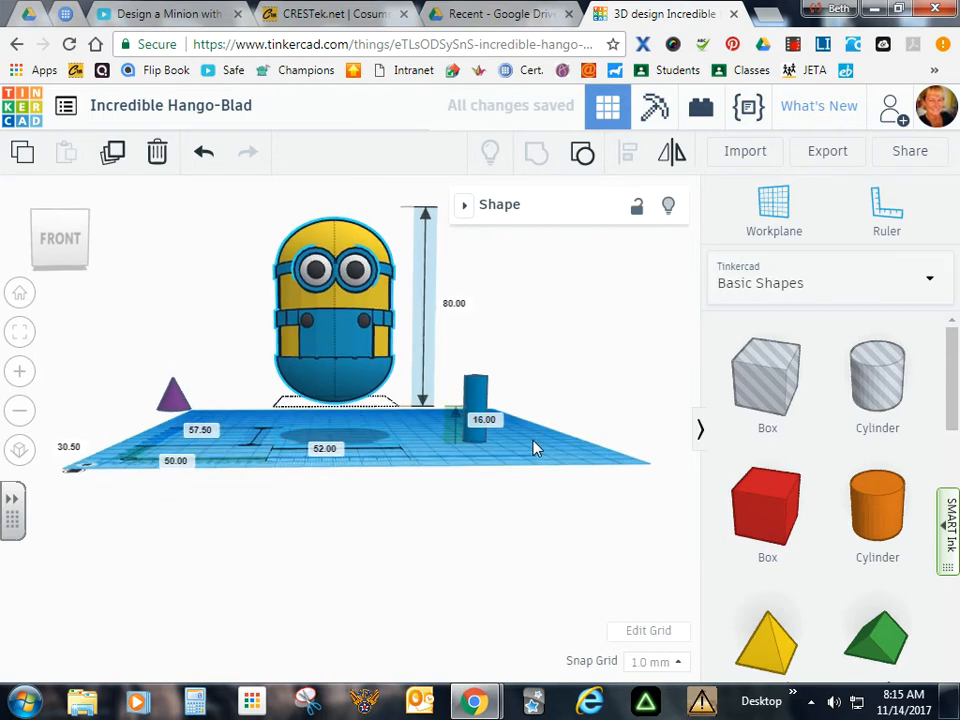
Step: Move the blue cylinder beneath the body's right side, 87 mm across from the ruler origin, and centre the two front to back
{"action": "left_click_drag", "start_coordinate": [474, 398], "coordinate": [369, 392]}
{"action": "right_click_drag", "start_coordinate": [525, 381], "coordinate": [518, 397]}
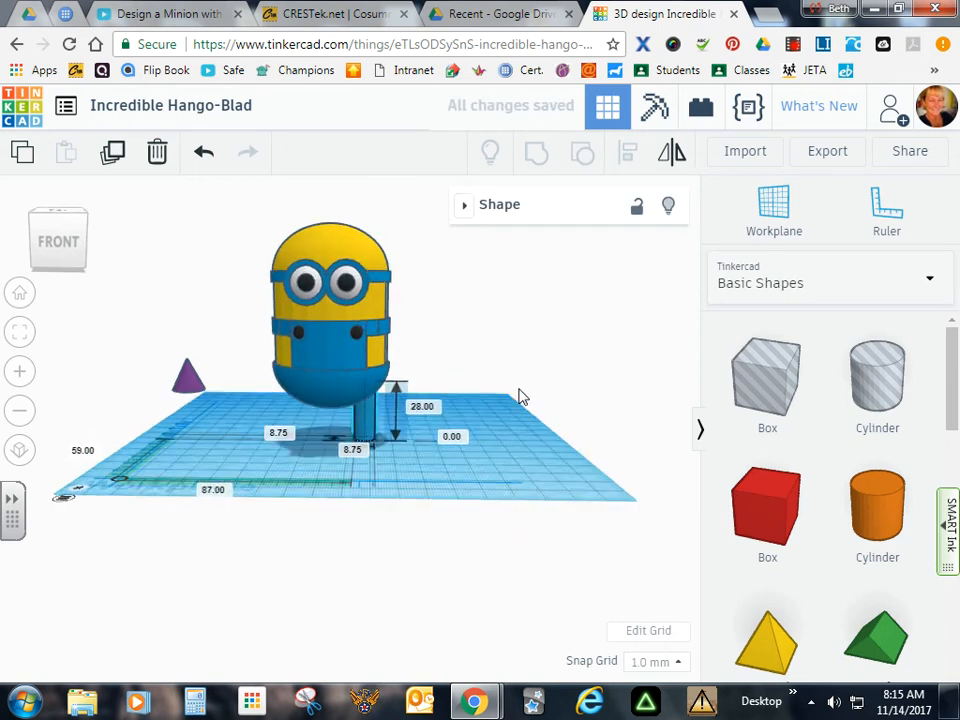
{"action": "left_click_drag", "start_coordinate": [242, 315], "coordinate": [424, 452]}
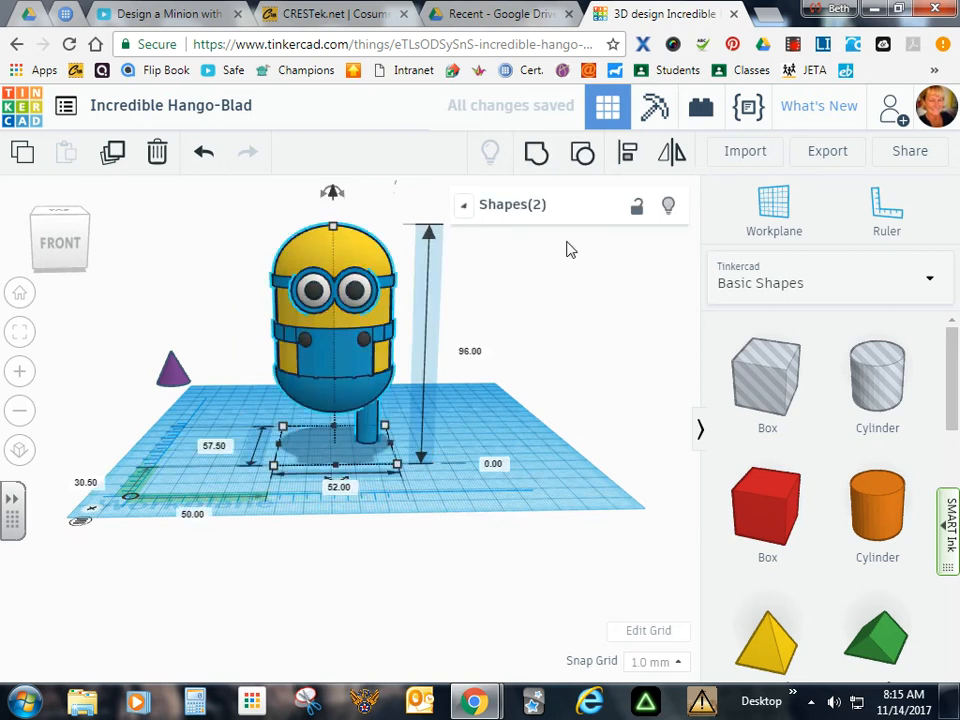
{"action": "left_click", "coordinate": [627, 152]}
{"action": "right_click_drag", "start_coordinate": [560, 448], "coordinate": [306, 495]}
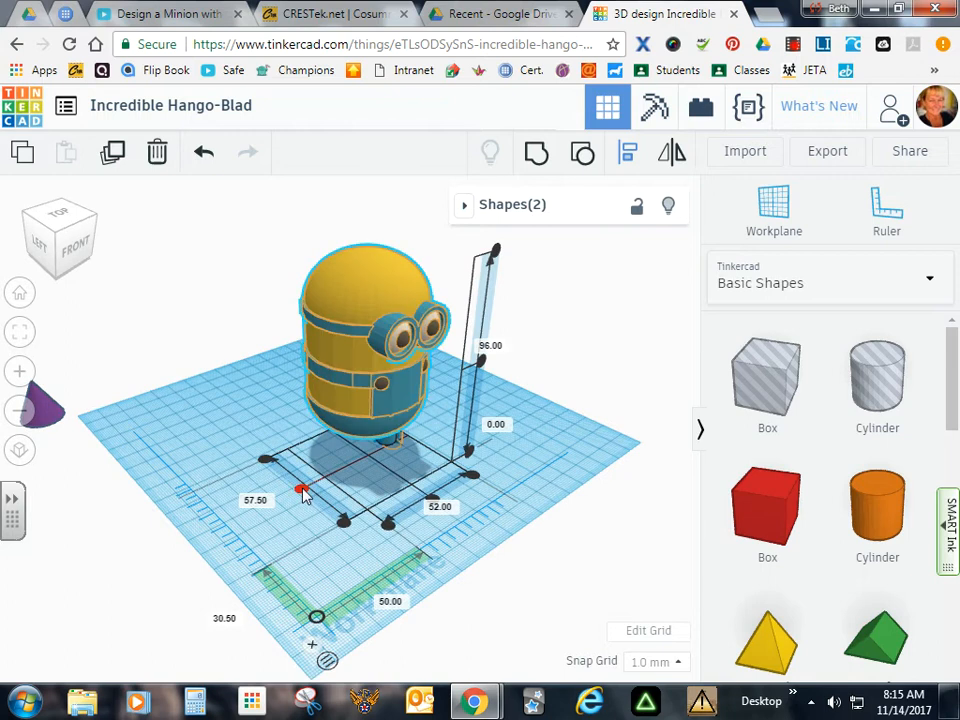
{"action": "left_click", "coordinate": [302, 491]}
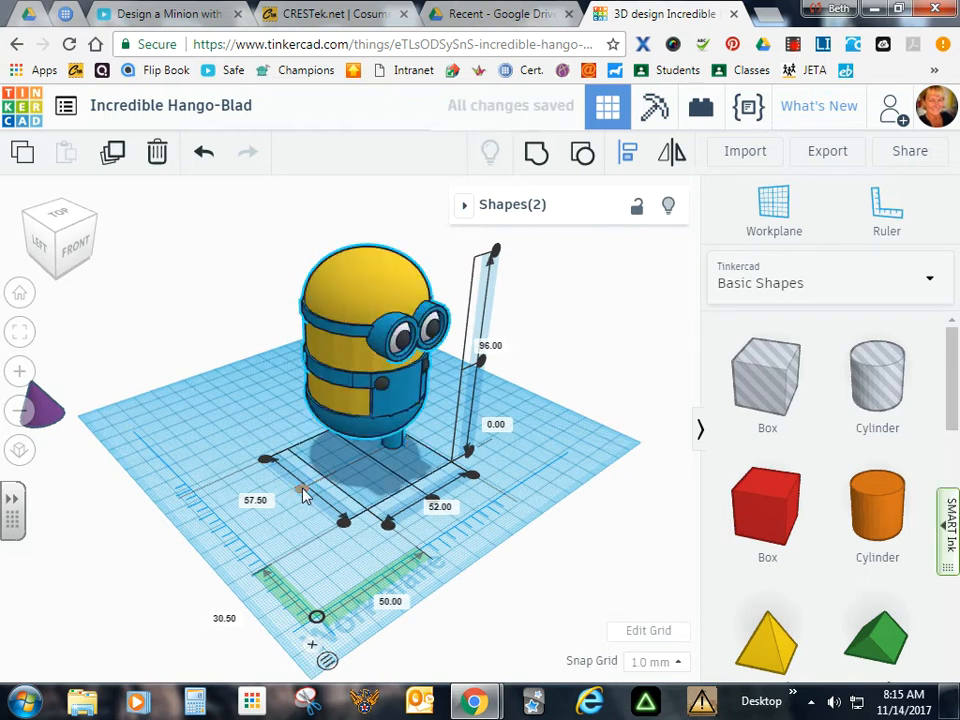
{"action": "left_click", "coordinate": [560, 462]}
Step: Duplicate the blue leg and shift the copy left beneath the body until it is 57 mm across from the ruler origin
{"action": "left_click", "coordinate": [50, 414]}
{"action": "right_click_drag", "start_coordinate": [618, 453], "coordinate": [519, 414]}
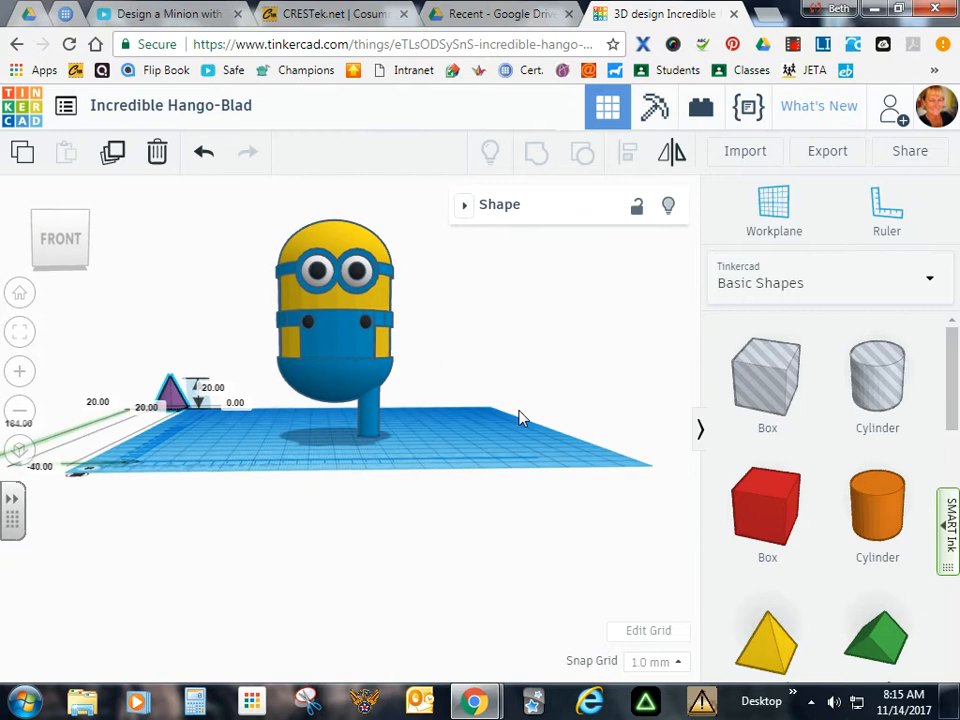
{"action": "left_click", "coordinate": [376, 422]}
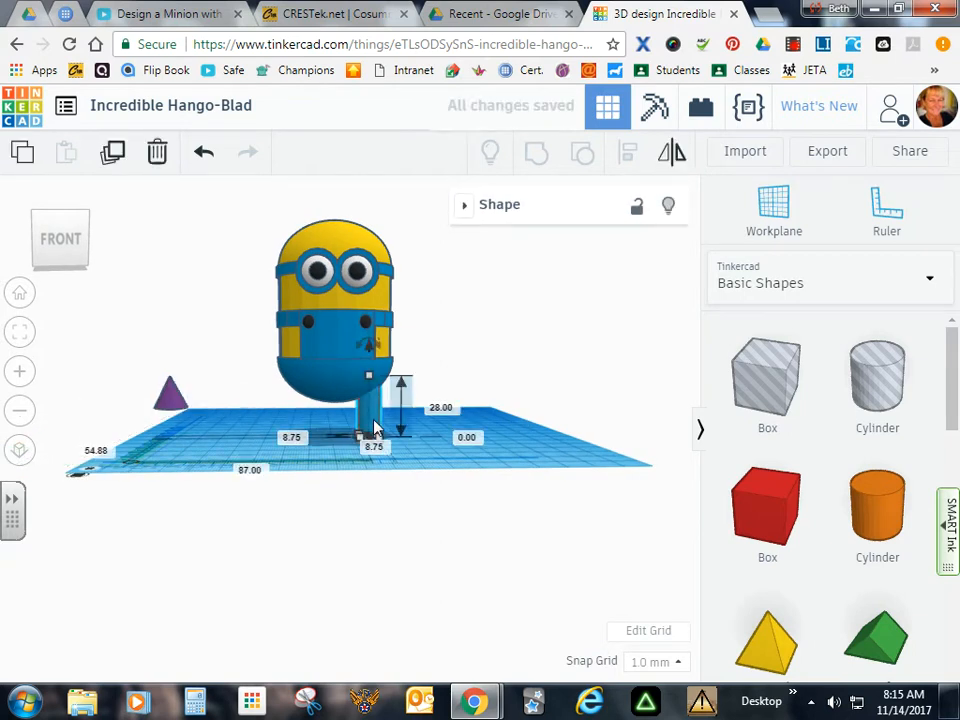
{"action": "key", "text": "Left"}
{"action": "key", "text": "Left"}
{"action": "key", "text": "Left"}
{"action": "key", "text": "Left"}
{"action": "key", "text": "Left"}
{"action": "key", "text": "Left"}
{"action": "key", "text": "Left"}
{"action": "key", "text": "Left"}
{"action": "key", "text": "Left"}
{"action": "key", "text": "Left"}
{"action": "key", "text": "Left"}
{"action": "key", "text": "Left"}
{"action": "key", "text": "Left"}
{"action": "key", "text": "Left"}
{"action": "key", "text": "Left"}
{"action": "key", "text": "Left"}
{"action": "key", "text": "Left"}
{"action": "key", "text": "Left"}
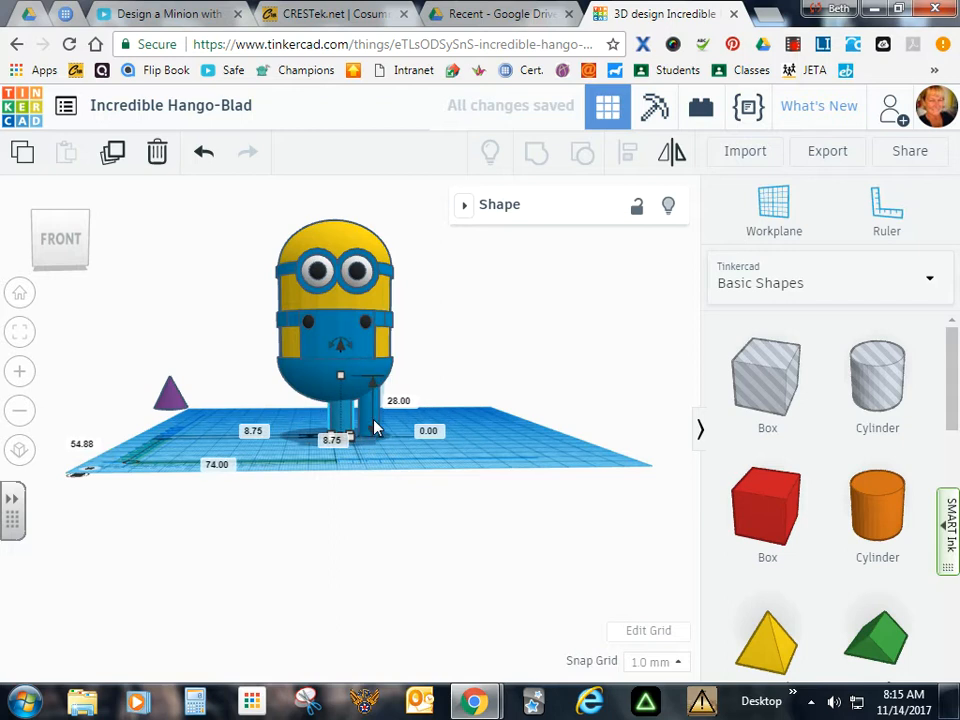
{"action": "key", "text": "Left"}
{"action": "key", "text": "Left"}
{"action": "key", "text": "Left"}
{"action": "key", "text": "Left"}
{"action": "key", "text": "Left"}
{"action": "key", "text": "Left"}
{"action": "key", "text": "Left"}
{"action": "key", "text": "Left"}
{"action": "key", "text": "Left"}
{"action": "key", "text": "Left"}
{"action": "key", "text": "Left"}
{"action": "key", "text": "Left"}
{"action": "key", "text": "Left"}
{"action": "key", "text": "Left"}
{"action": "key", "text": "Left"}
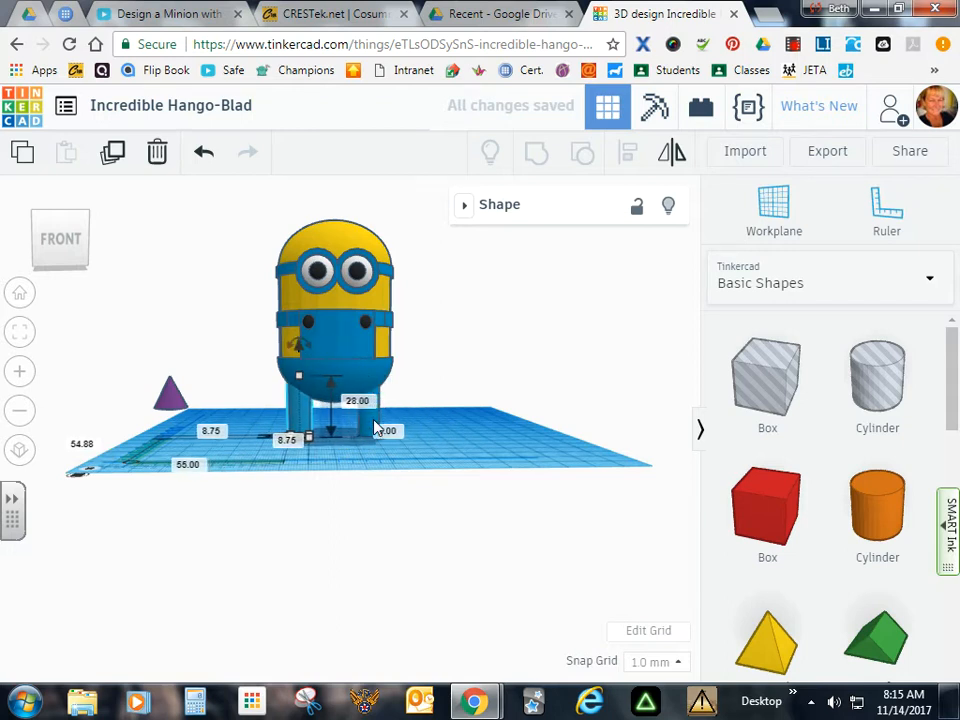
{"action": "key", "text": "Left"}
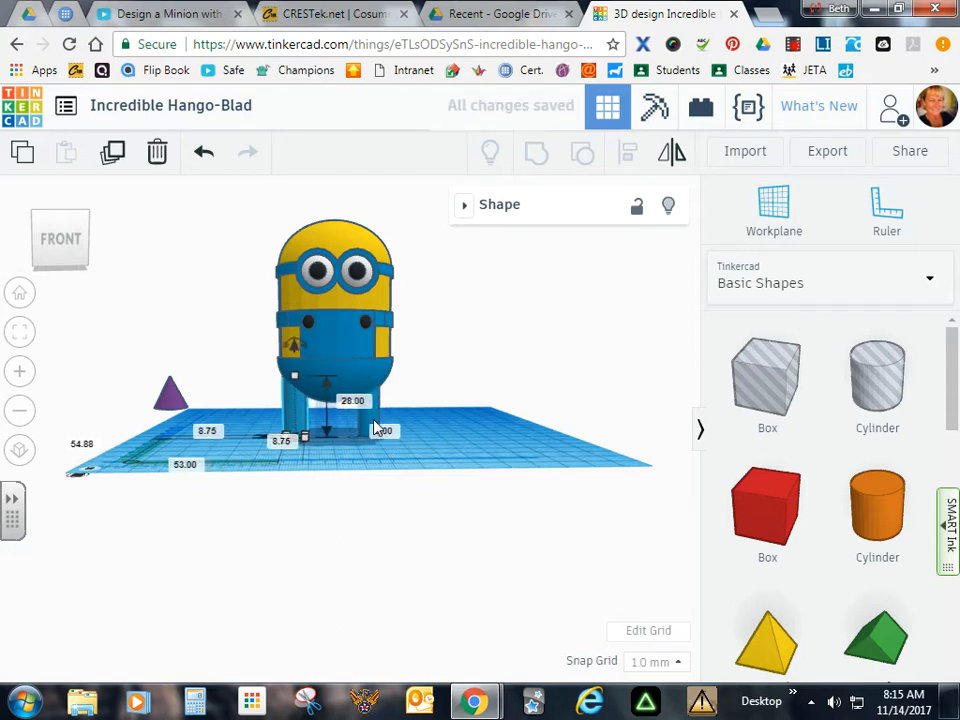
{"action": "key", "text": "Right"}
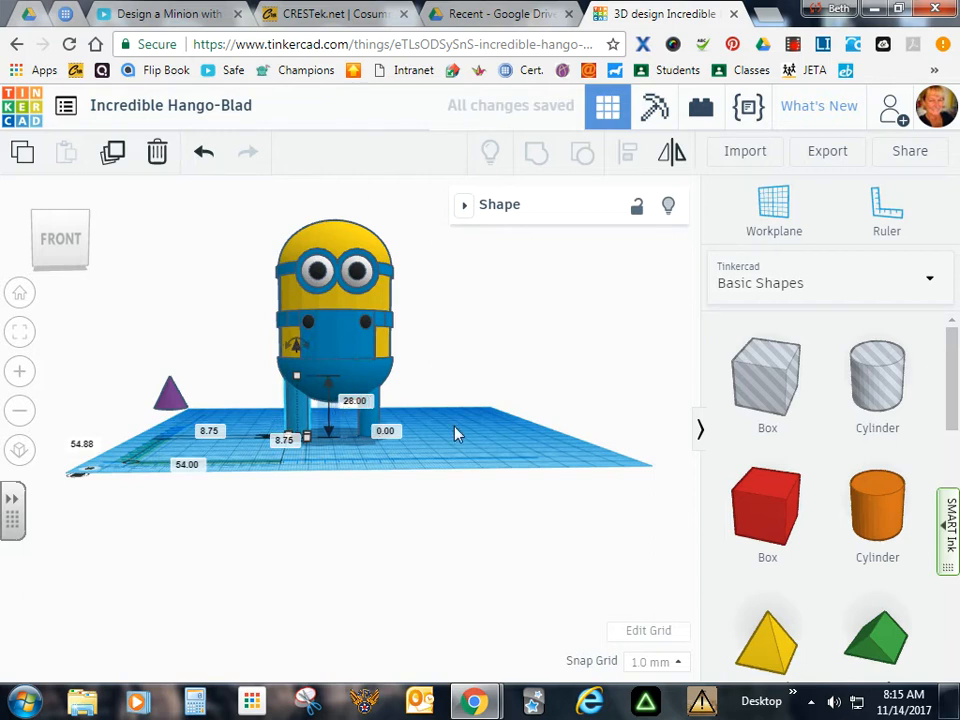
{"action": "key", "text": "Right"}
{"action": "key", "text": "Right"}
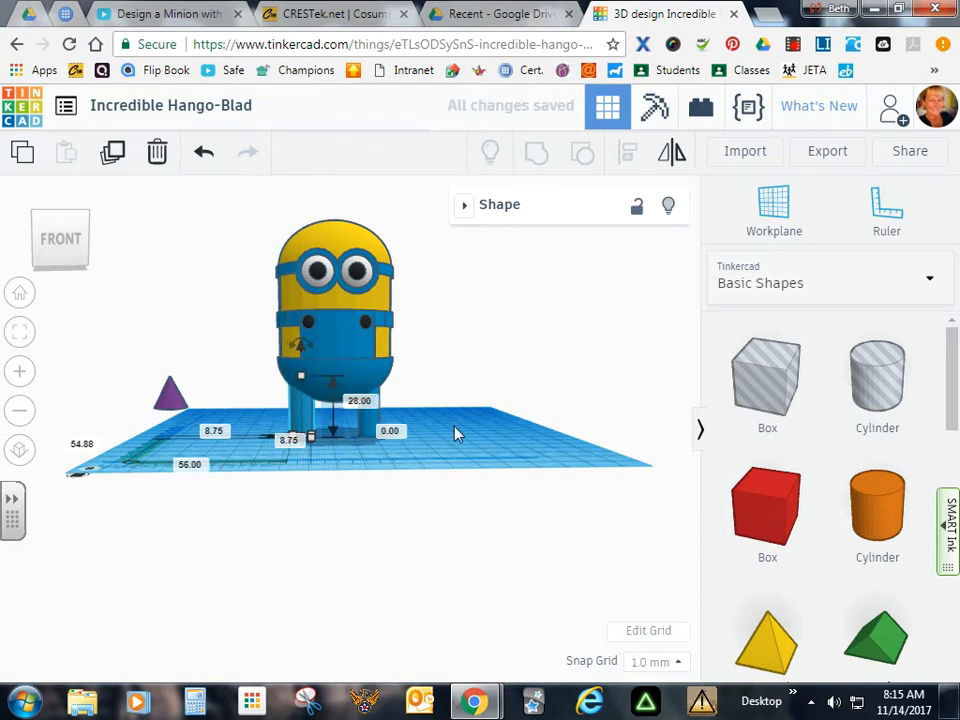
{"action": "key", "text": "Right"}
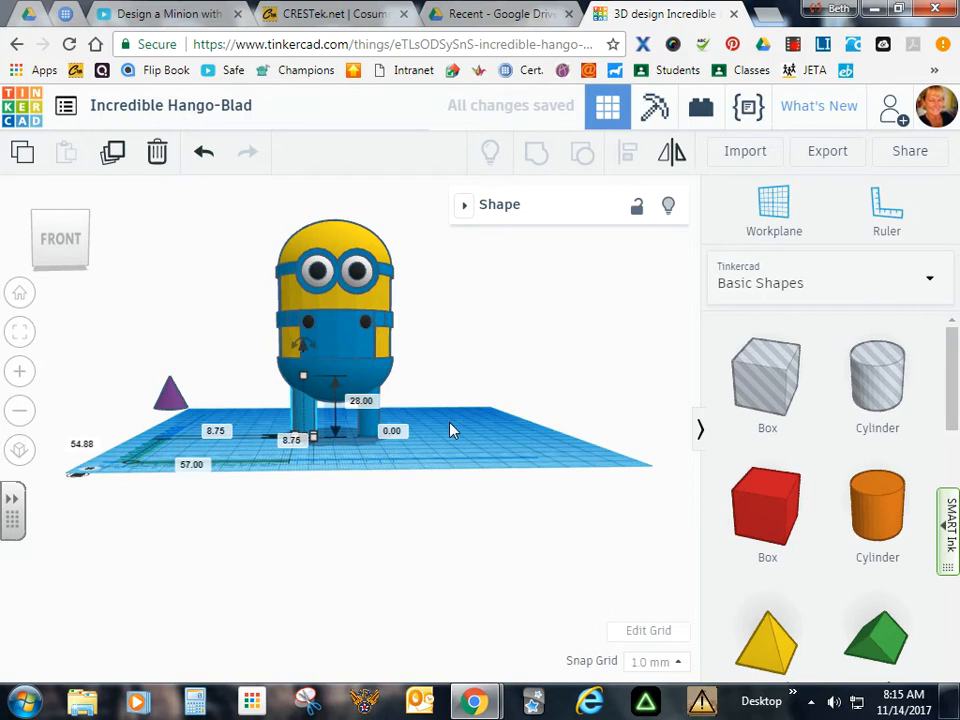
{"action": "left_click", "coordinate": [366, 430]}
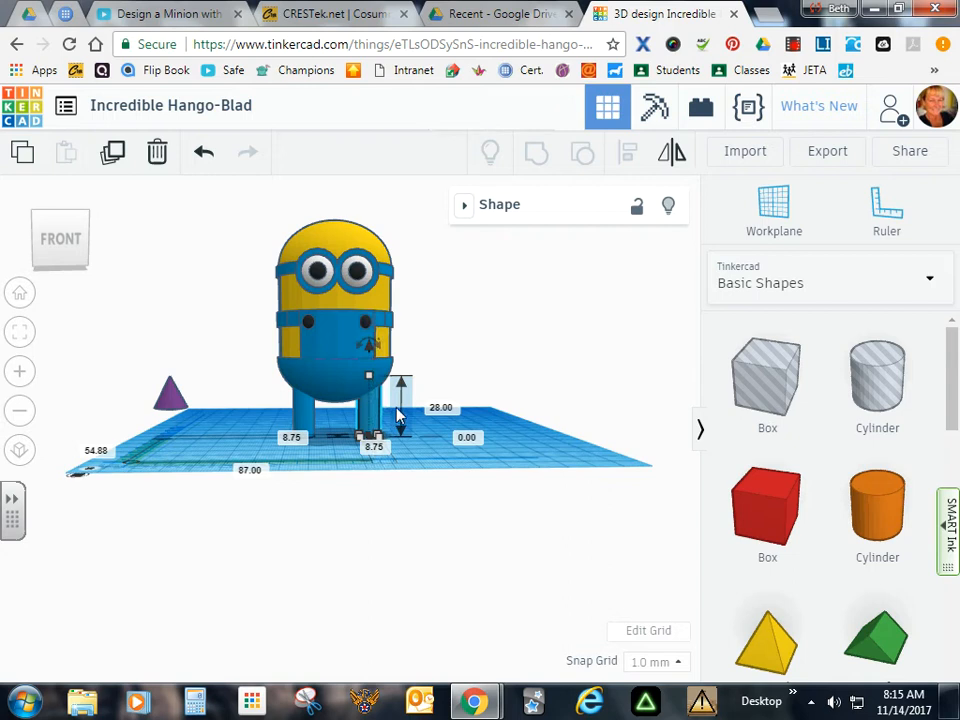
{"action": "left_click_drag", "start_coordinate": [383, 348], "coordinate": [384, 350]}
{"action": "left_click", "coordinate": [582, 391]}
{"action": "mouse_move", "coordinate": [566, 443]}
{"action": "right_mouse_down"}
{"action": "mouse_move", "coordinate": [557, 465]}
{"action": "mouse_move", "coordinate": [547, 457]}
{"action": "mouse_move", "coordinate": [558, 460]}
{"action": "right_mouse_up"}
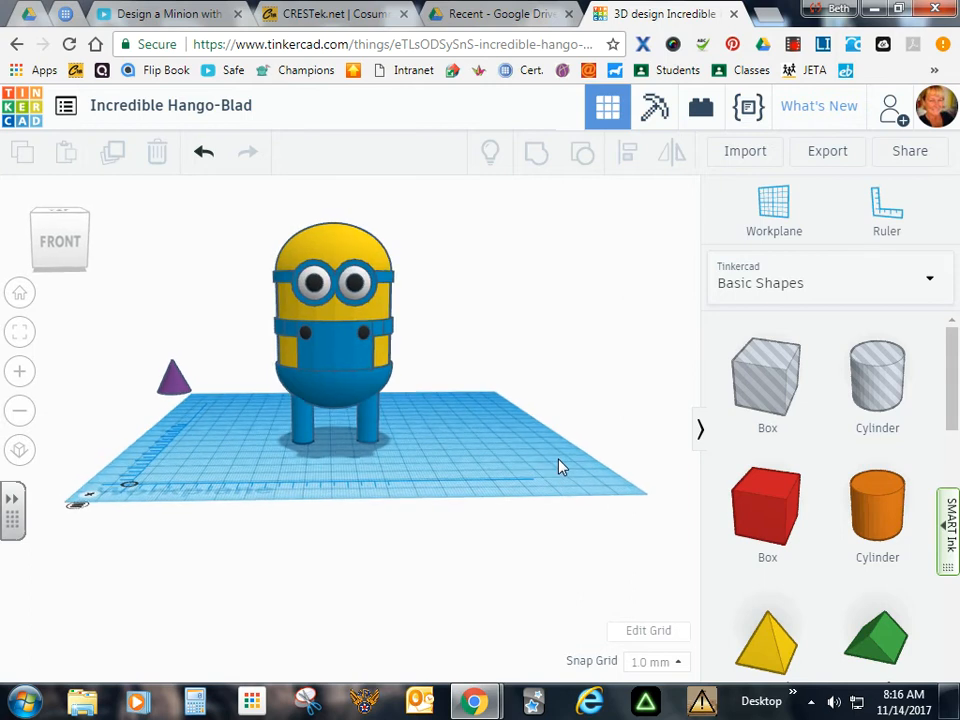
{"action": "left_click", "coordinate": [336, 236]}
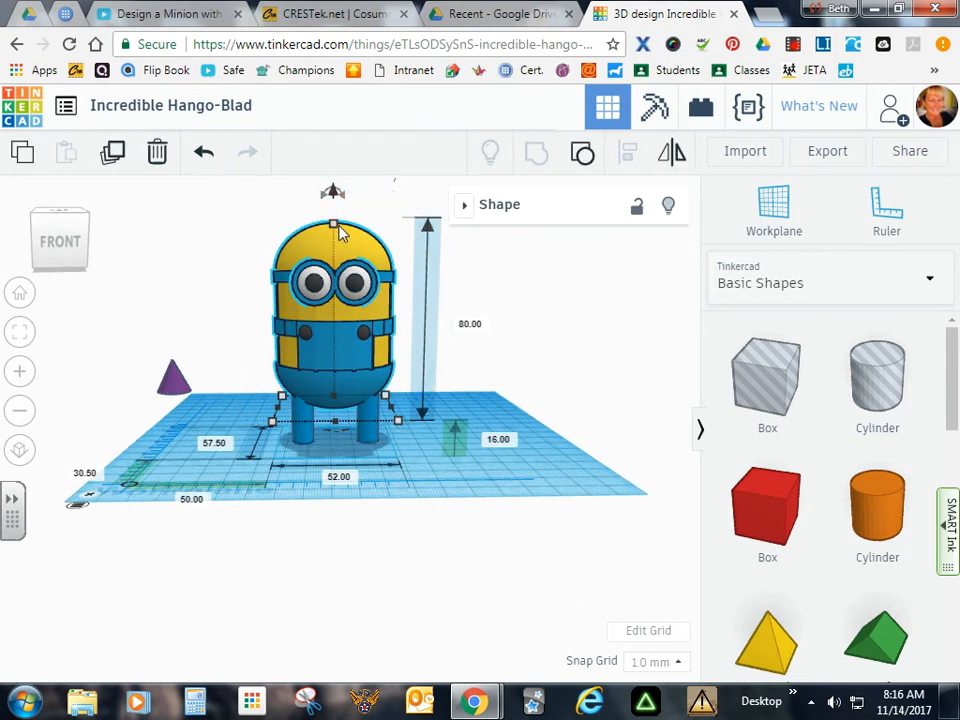
{"action": "left_click", "coordinate": [573, 303]}
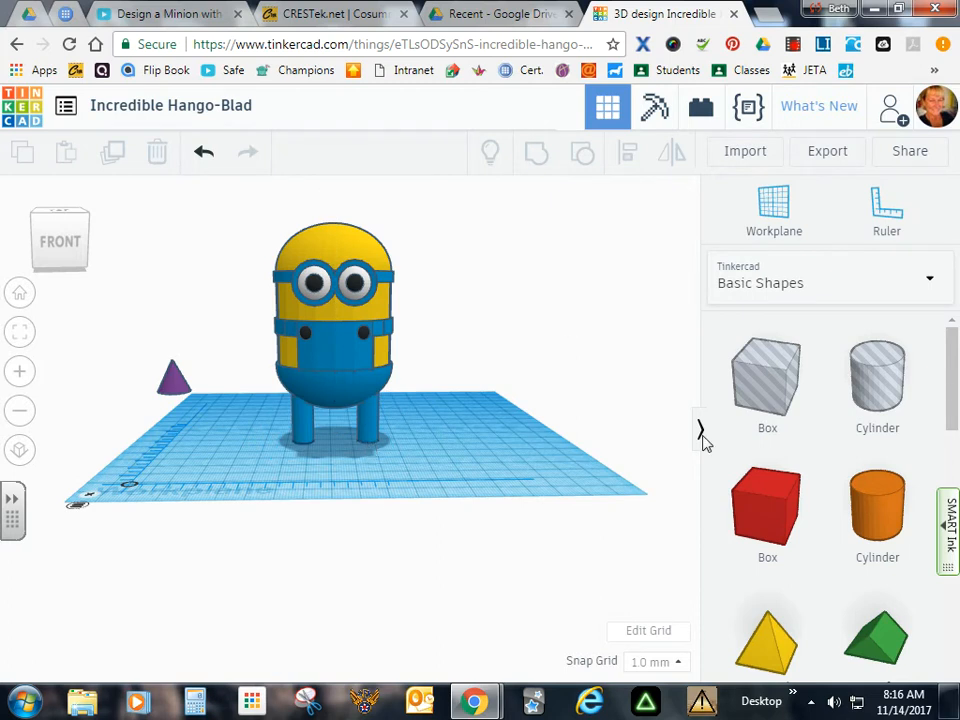
Step: Place a half sphere on the workplane to the right of the minion and colour it black
{"action": "left_click_drag", "start_coordinate": [953, 364], "coordinate": [948, 490]}
{"action": "left_click_drag", "start_coordinate": [881, 549], "coordinate": [493, 456]}
{"action": "right_click_drag", "start_coordinate": [645, 280], "coordinate": [638, 325]}
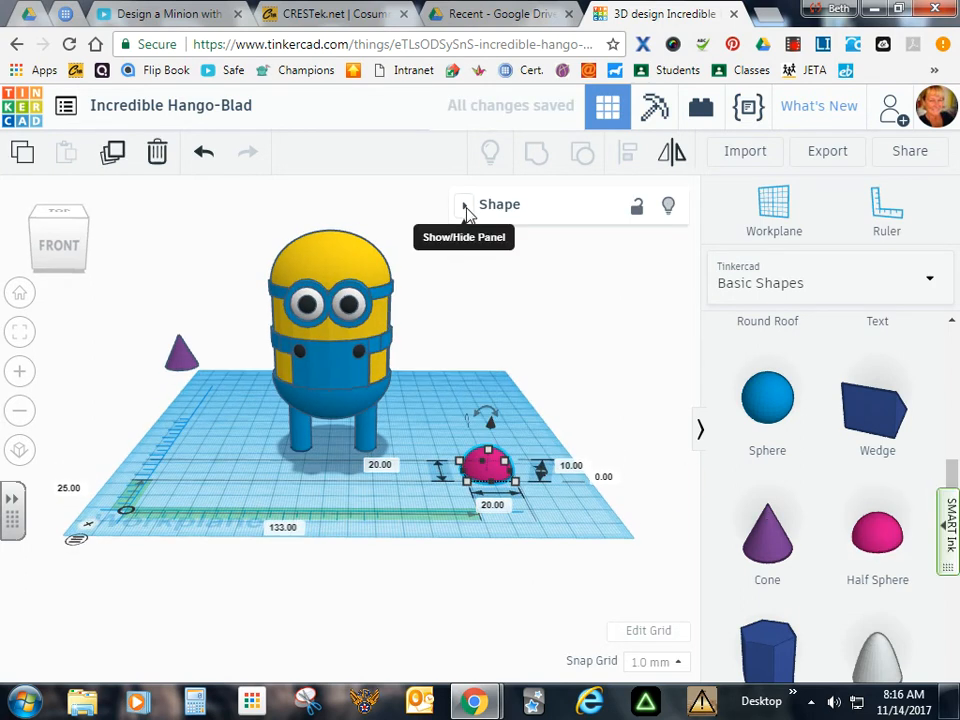
{"action": "left_click", "coordinate": [466, 210]}
{"action": "left_click", "coordinate": [514, 265]}
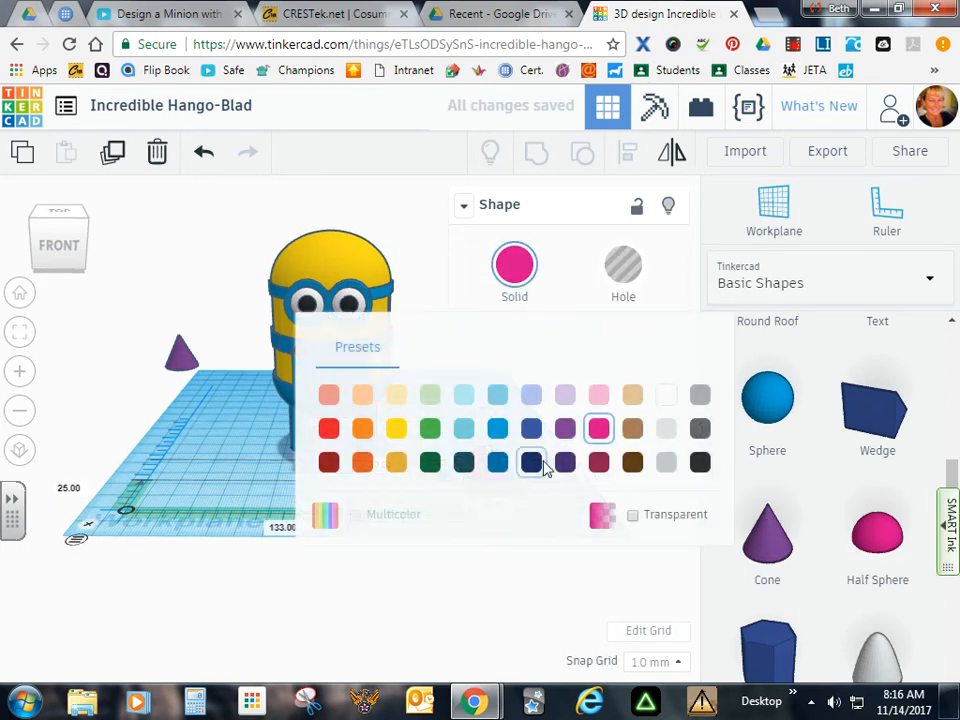
{"action": "left_click", "coordinate": [699, 462]}
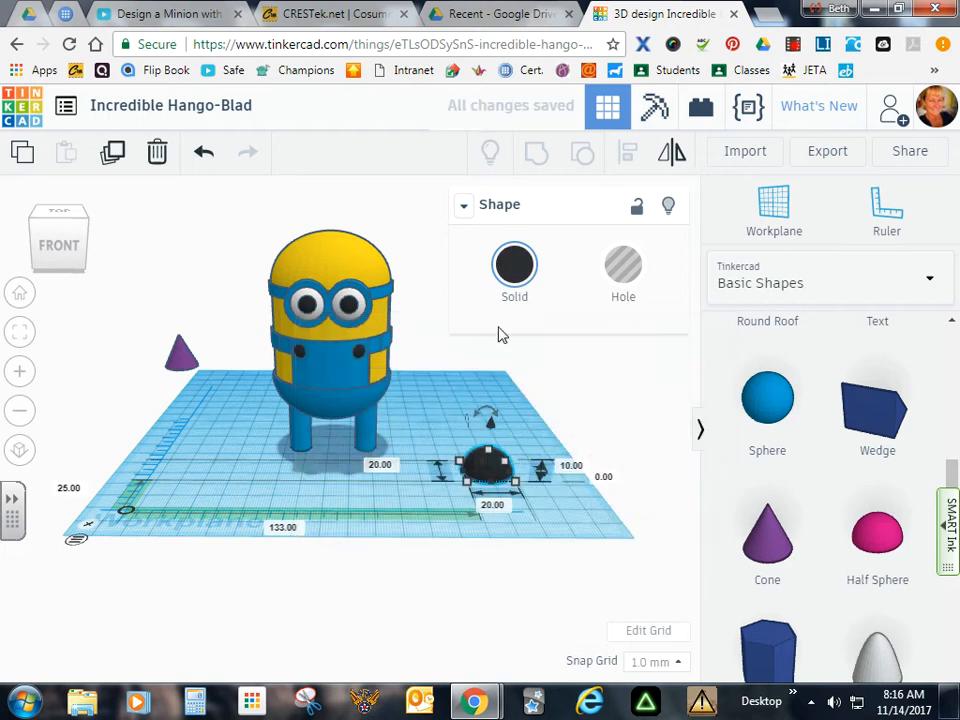
{"action": "left_click", "coordinate": [463, 210]}
{"action": "left_click", "coordinate": [699, 432]}
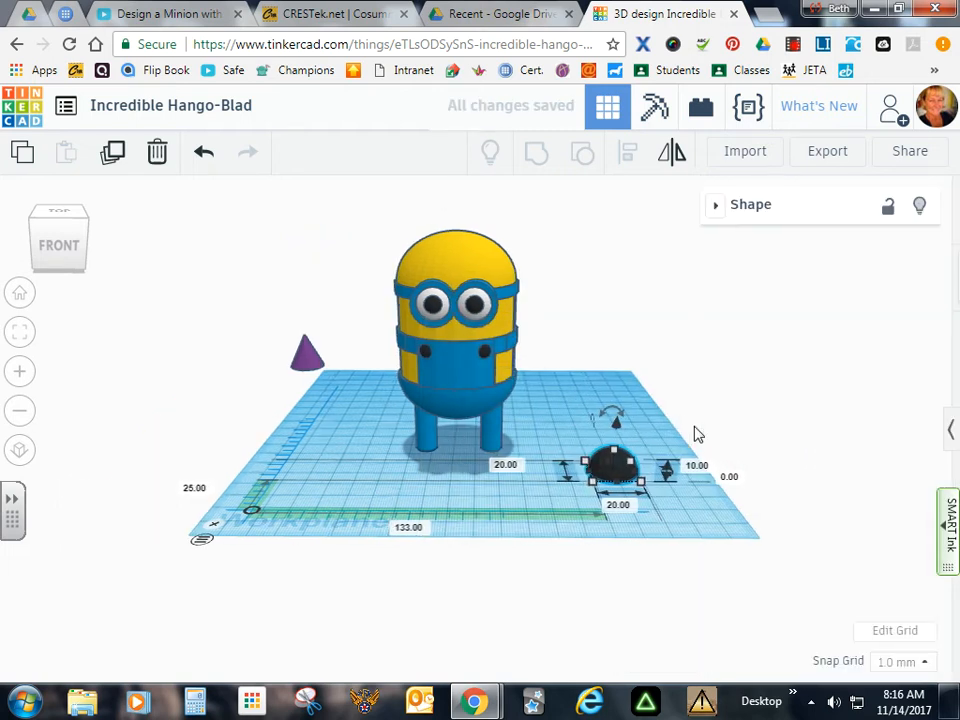
Step: Set the black half sphere's width to 15 mm and its front-to-back length to 25.75 mm
{"action": "left_click", "coordinate": [618, 504]}
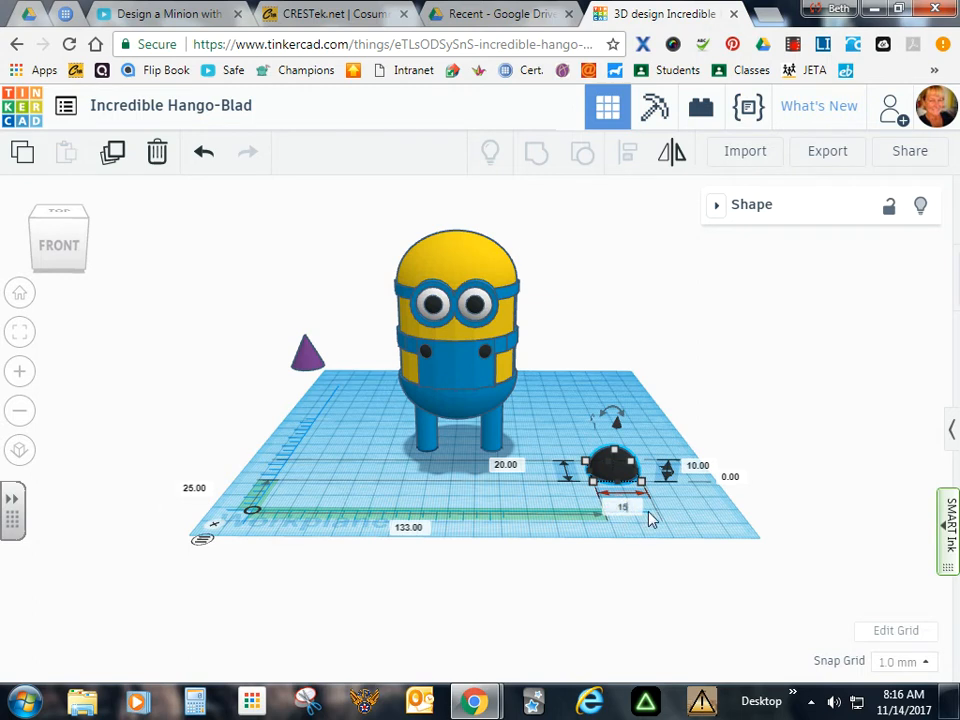
{"action": "key", "text": "Return"}
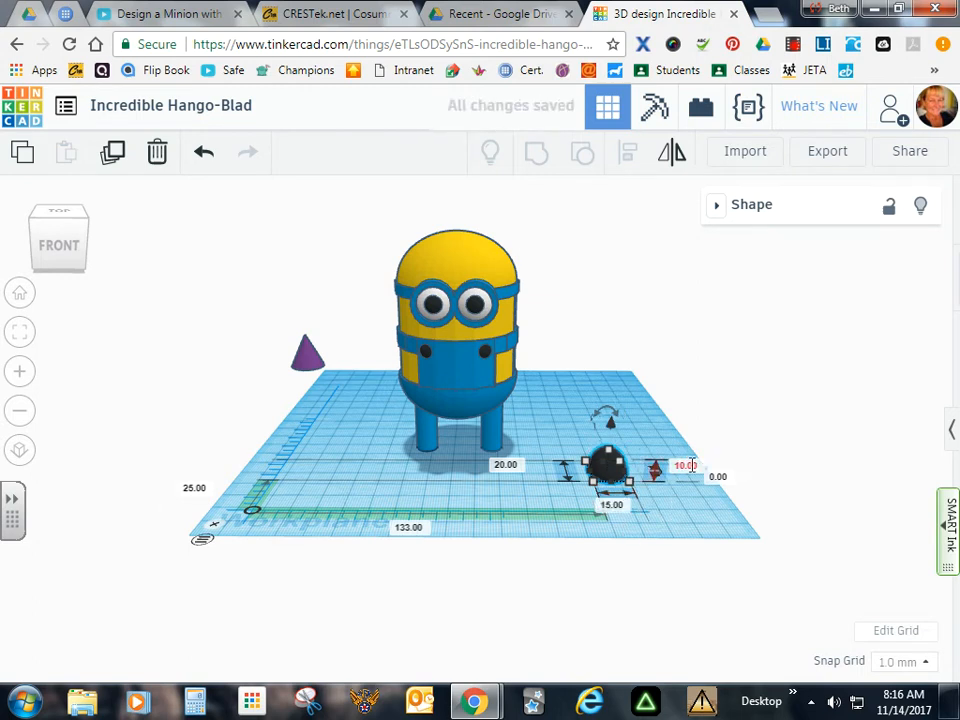
{"action": "right_click_drag", "start_coordinate": [650, 420], "coordinate": [643, 450]}
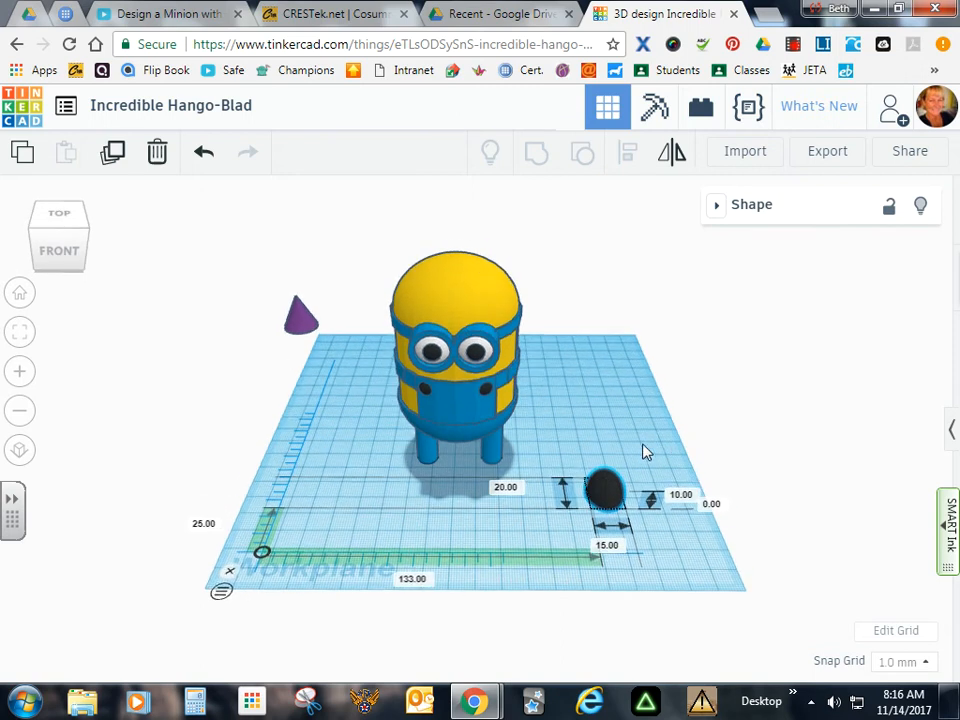
{"action": "left_click", "coordinate": [508, 489]}
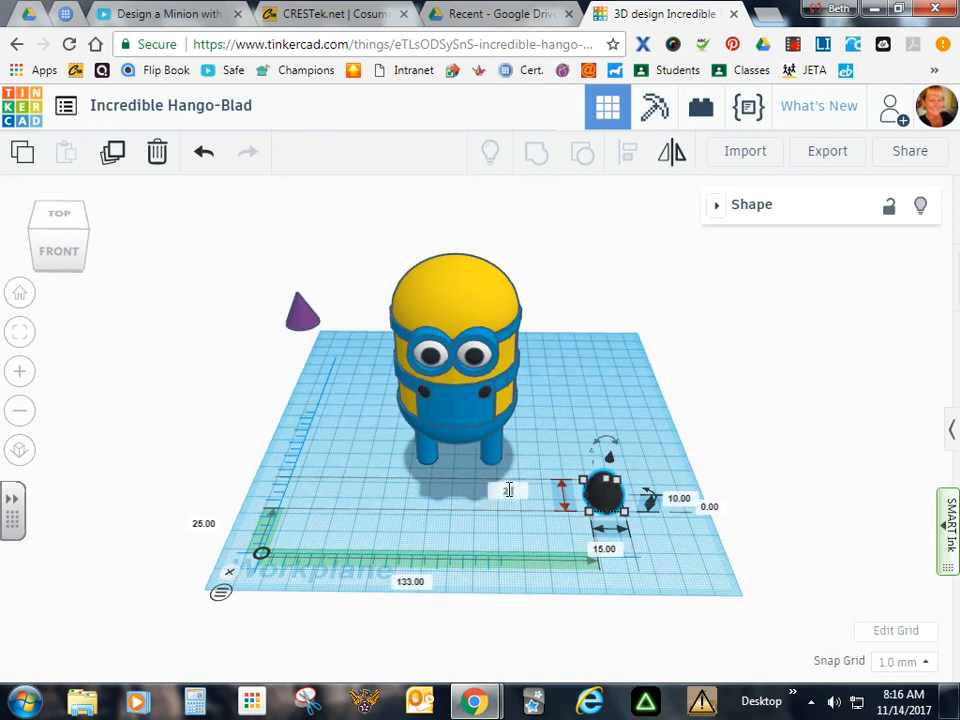
{"action": "key", "text": "Return"}
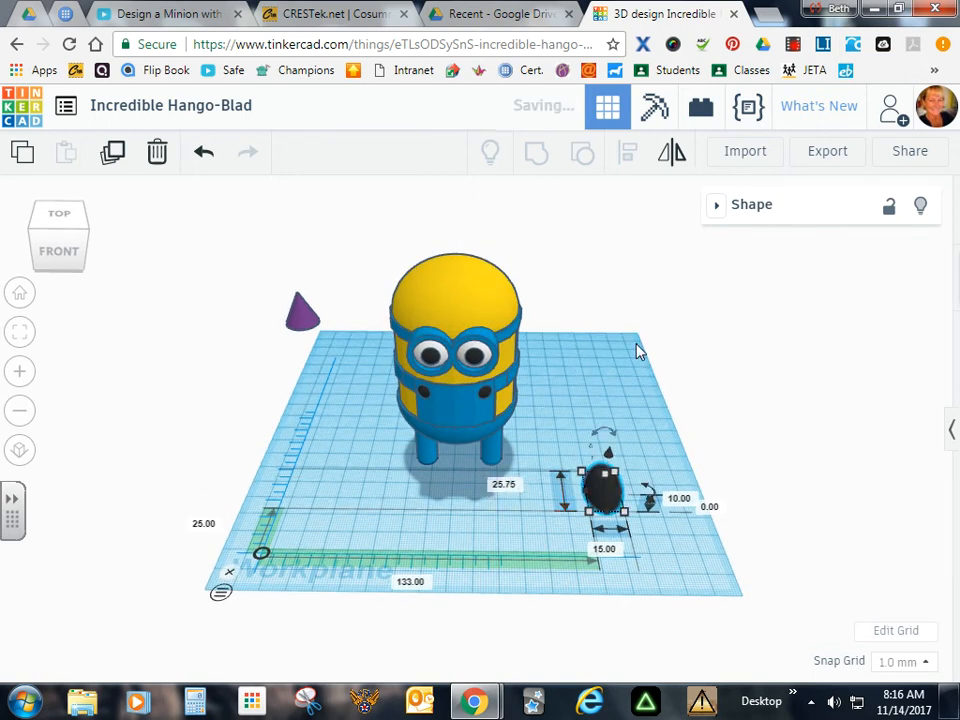
Step: Move the black half sphere to the base of the right leg, 84 mm across and 45 mm deep from the ruler origin
{"action": "mouse_move", "coordinate": [688, 579]}
{"action": "right_mouse_down"}
{"action": "mouse_move", "coordinate": [654, 589]}
{"action": "mouse_move", "coordinate": [561, 583]}
{"action": "mouse_move", "coordinate": [482, 540]}
{"action": "mouse_move", "coordinate": [594, 554]}
{"action": "mouse_move", "coordinate": [692, 583]}
{"action": "right_mouse_up"}
{"action": "left_click_drag", "start_coordinate": [608, 501], "coordinate": [492, 470]}
{"action": "right_click_drag", "start_coordinate": [630, 549], "coordinate": [630, 499]}
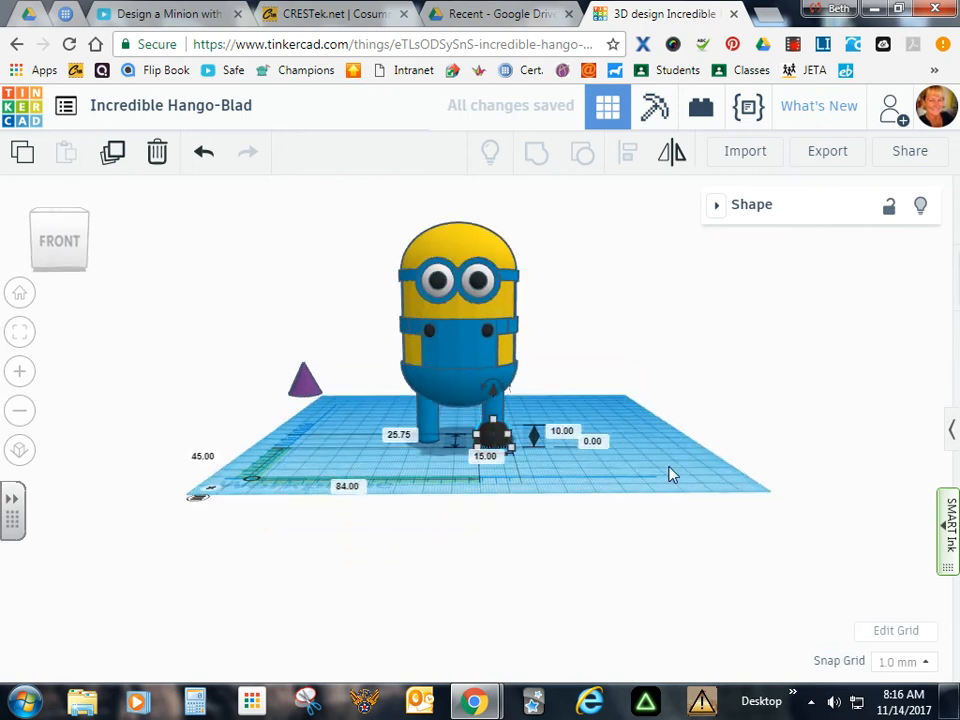
Step: Shift the black half-sphere shoe under the right leg forward to 43 mm deep from the ruler origin
{"action": "left_click", "coordinate": [306, 383]}
{"action": "right_click_drag", "start_coordinate": [668, 465], "coordinate": [433, 449]}
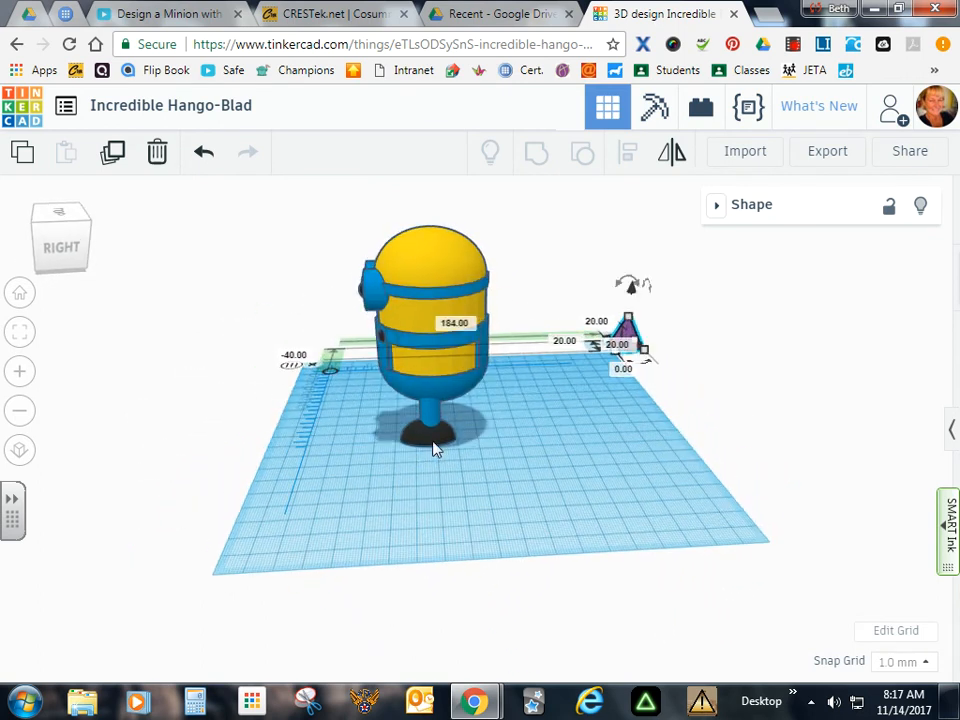
{"action": "left_click", "coordinate": [437, 438]}
{"action": "right_click_drag", "start_coordinate": [332, 529], "coordinate": [600, 535]}
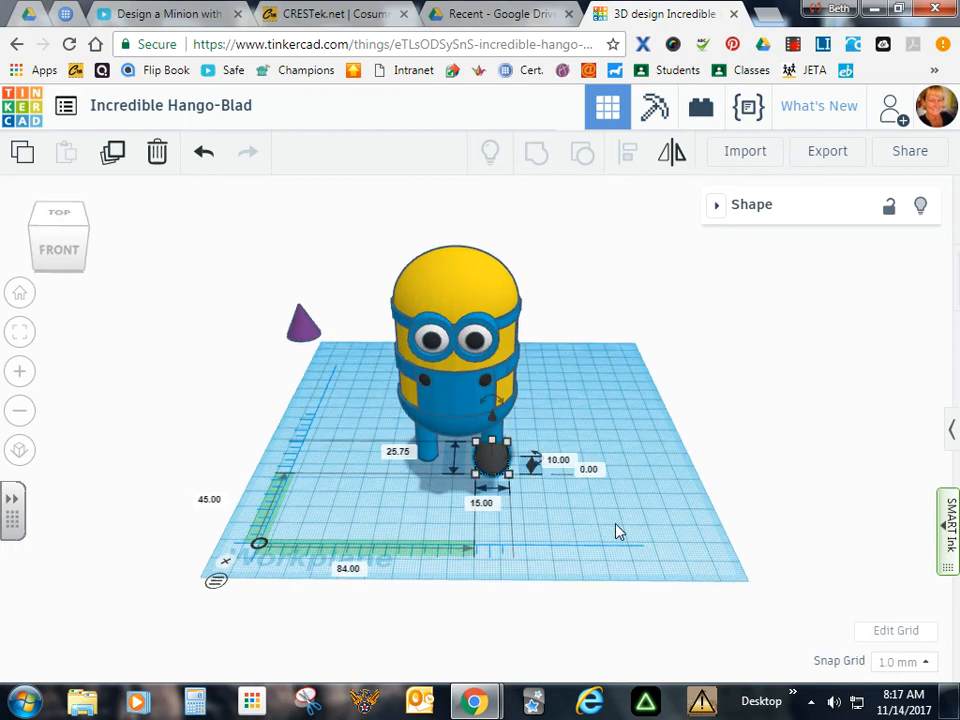
{"action": "key", "text": "Down"}
{"action": "key", "text": "Down"}
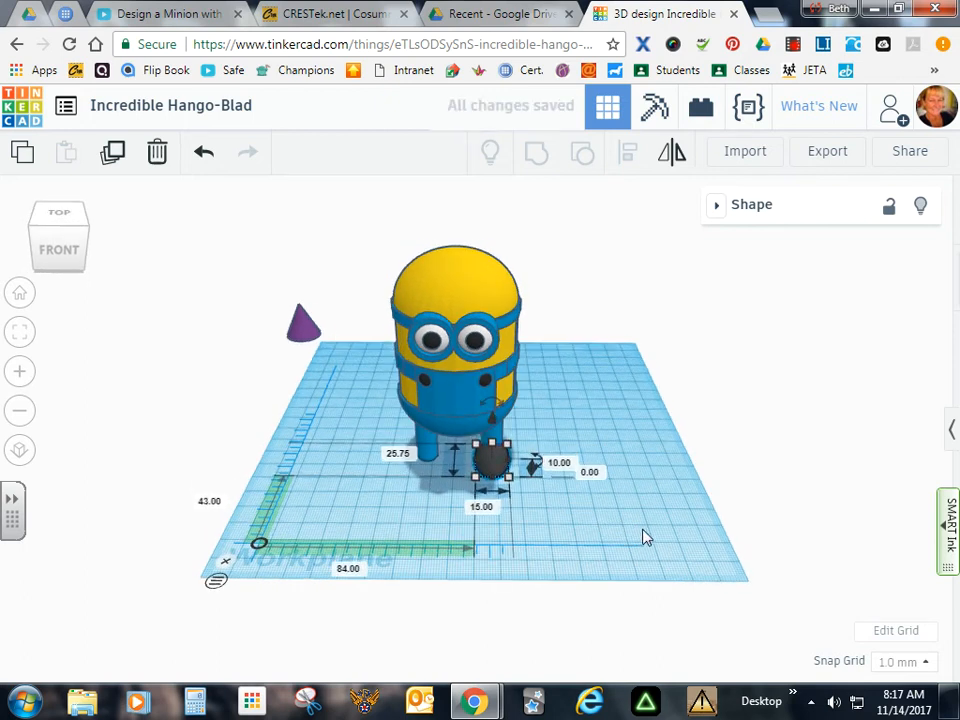
{"action": "left_click", "coordinate": [302, 322]}
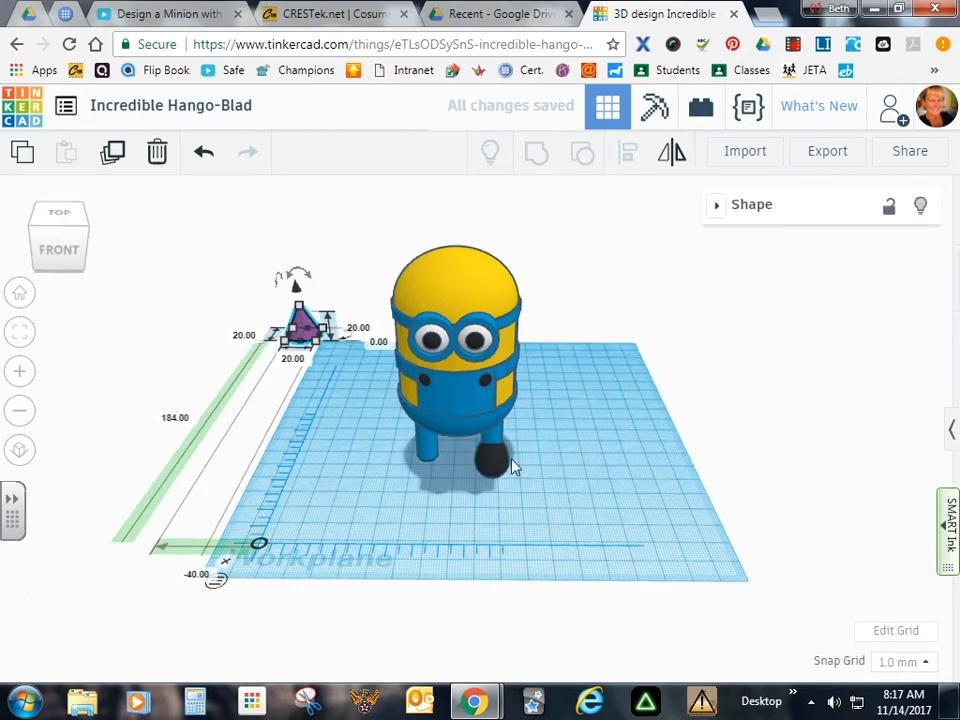
{"action": "right_click_drag", "start_coordinate": [615, 499], "coordinate": [655, 486]}
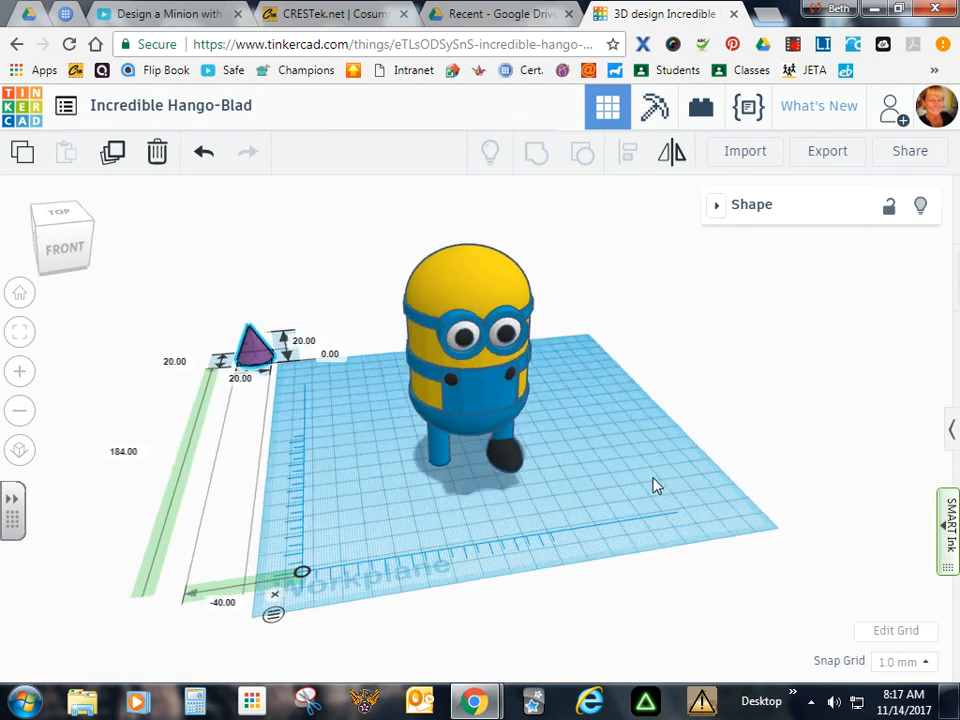
Step: Duplicate the black shoe and move the copy left under the other leg, 54 mm across from the ruler origin
{"action": "left_click", "coordinate": [504, 456]}
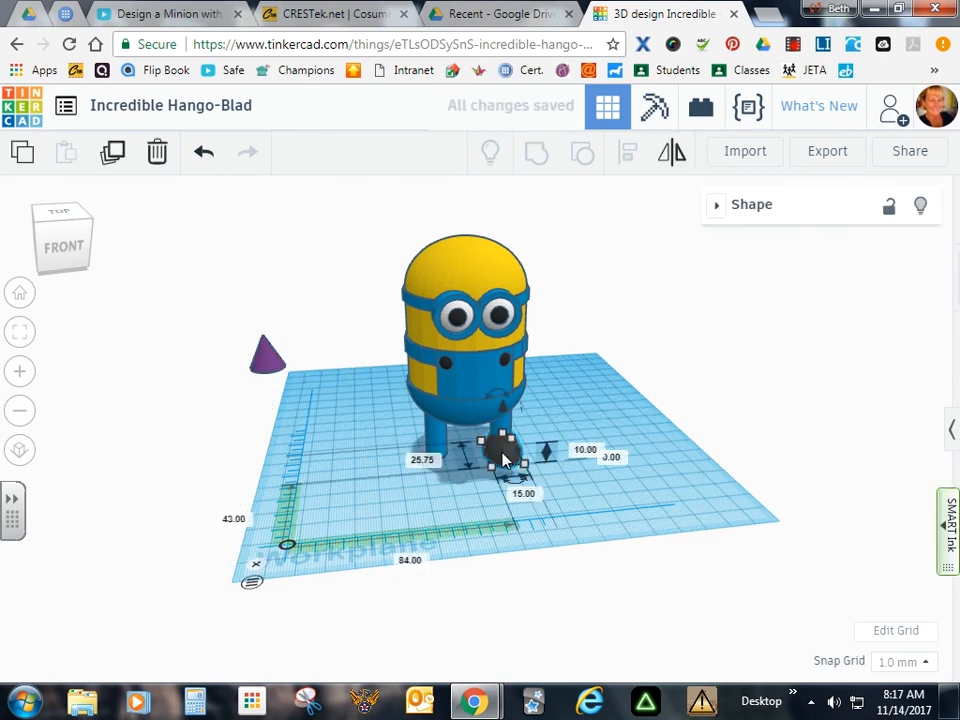
{"action": "key", "text": "Left"}
{"action": "key", "text": "Left"}
{"action": "key", "text": "Left"}
{"action": "key", "text": "Left"}
{"action": "key", "text": "Left"}
{"action": "key", "text": "Left"}
{"action": "key", "text": "Left"}
{"action": "key", "text": "Left"}
{"action": "key", "text": "Left"}
{"action": "key", "text": "Left"}
{"action": "key", "text": "Left"}
{"action": "key", "text": "Left"}
{"action": "key", "text": "Left"}
{"action": "key", "text": "Left"}
{"action": "key", "text": "Left"}
{"action": "key", "text": "Left"}
{"action": "key", "text": "Left"}
{"action": "key", "text": "Left"}
{"action": "key", "text": "Left"}
{"action": "key", "text": "Left"}
{"action": "key", "text": "Left"}
{"action": "key", "text": "Left"}
{"action": "key", "text": "Left"}
{"action": "key", "text": "Left"}
{"action": "key", "text": "Left"}
{"action": "key", "text": "Left"}
{"action": "key", "text": "Left"}
{"action": "key", "text": "Left"}
{"action": "key", "text": "Left"}
{"action": "key", "text": "Left"}
{"action": "key", "text": "Left"}
{"action": "right_click_drag", "start_coordinate": [617, 470], "coordinate": [601, 454]}
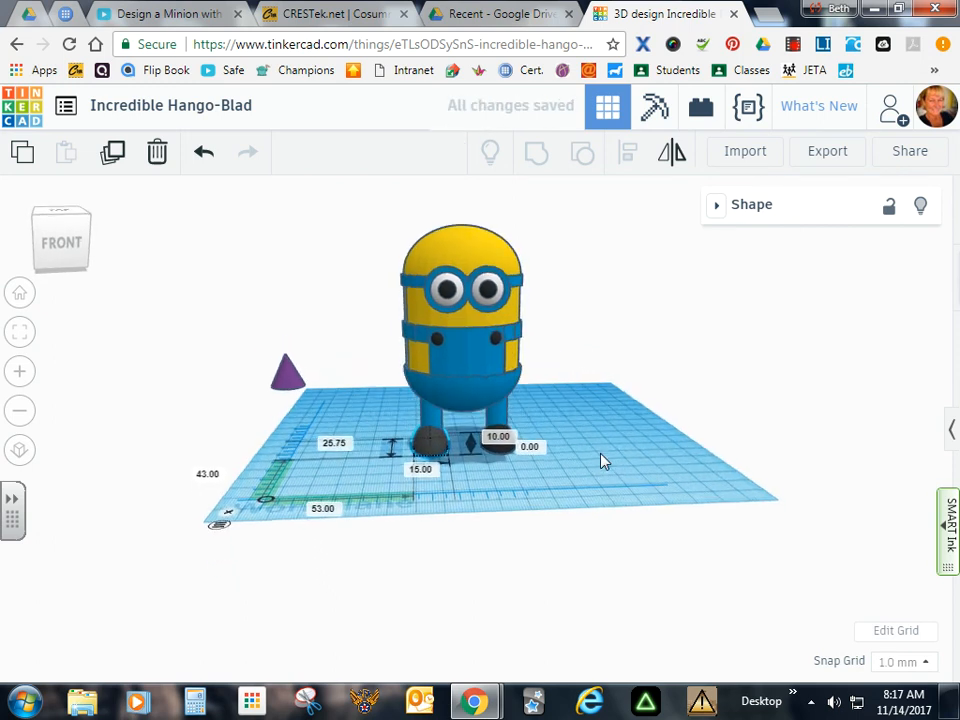
{"action": "key", "text": "Right"}
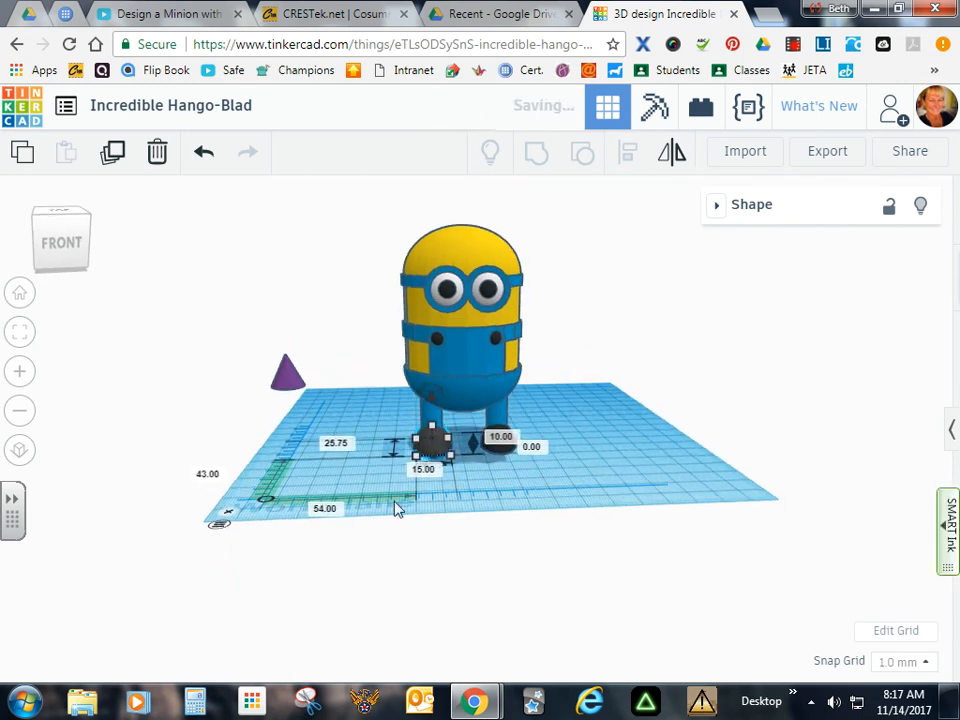
{"action": "left_click", "coordinate": [287, 374]}
{"action": "mouse_move", "coordinate": [630, 461]}
{"action": "right_mouse_down"}
{"action": "mouse_move", "coordinate": [587, 461]}
{"action": "mouse_move", "coordinate": [576, 444]}
{"action": "mouse_move", "coordinate": [297, 478]}
{"action": "mouse_move", "coordinate": [559, 480]}
{"action": "mouse_move", "coordinate": [658, 448]}
{"action": "mouse_move", "coordinate": [618, 462]}
{"action": "right_mouse_up"}
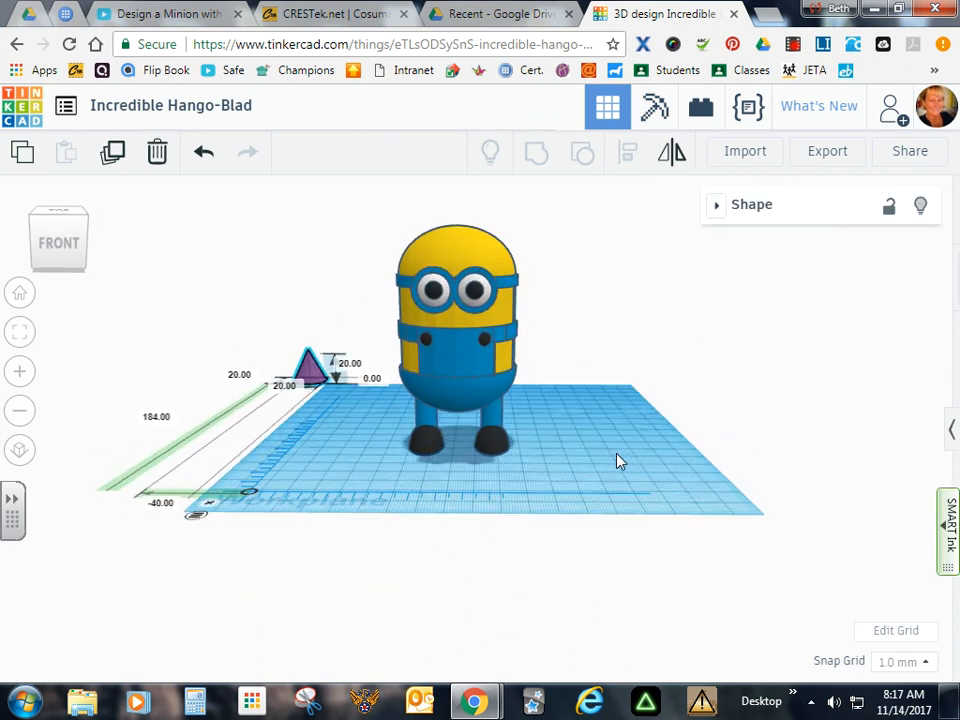
Step: Lower the minion's body onto its legs so that it sits 13 mm above the workplane
{"action": "left_click", "coordinate": [463, 240]}
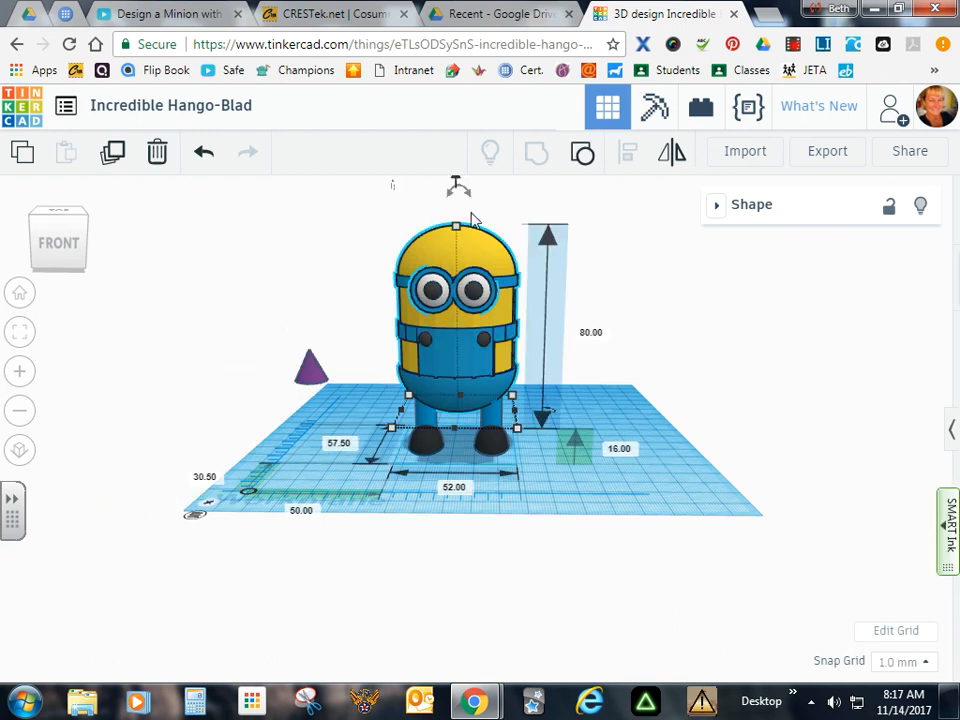
{"action": "left_click", "coordinate": [19, 410]}
{"action": "mouse_move", "coordinate": [461, 246]}
{"action": "left_mouse_down"}
{"action": "mouse_move", "coordinate": [462, 237]}
{"action": "mouse_move", "coordinate": [463, 258]}
{"action": "left_mouse_up"}
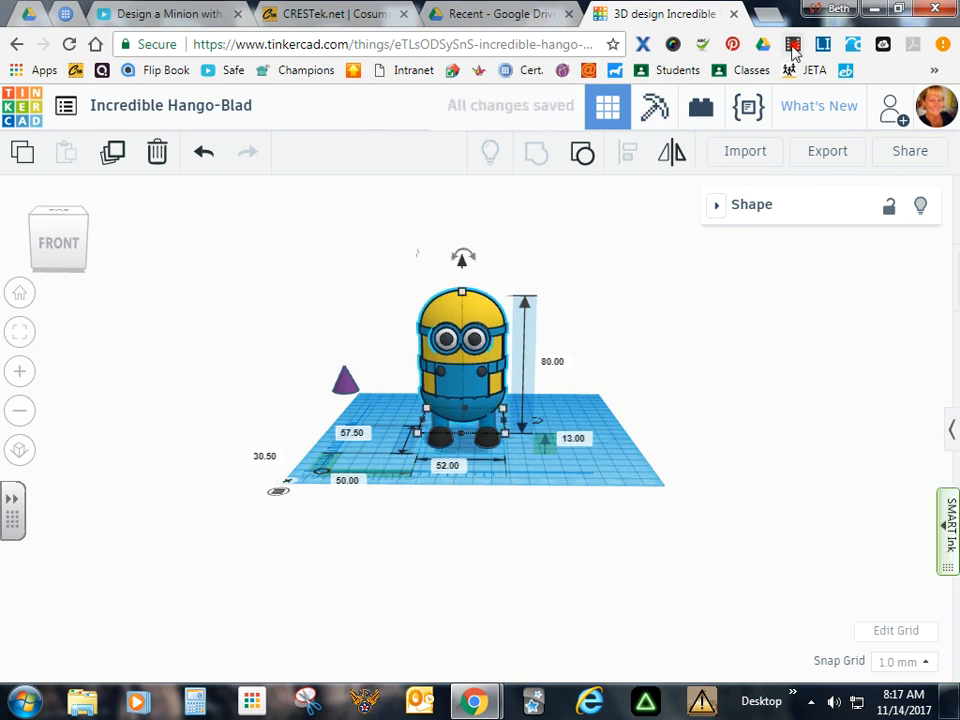